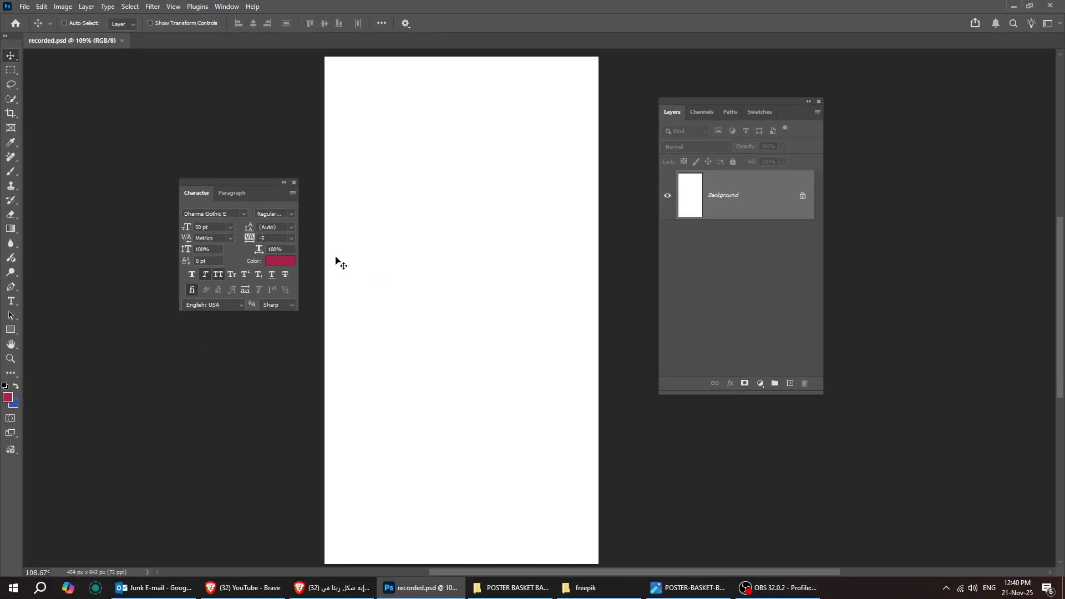
- Type the headline JAXONMERCER on the page and select the word MERCER
key("t")
left_click(396, 326)
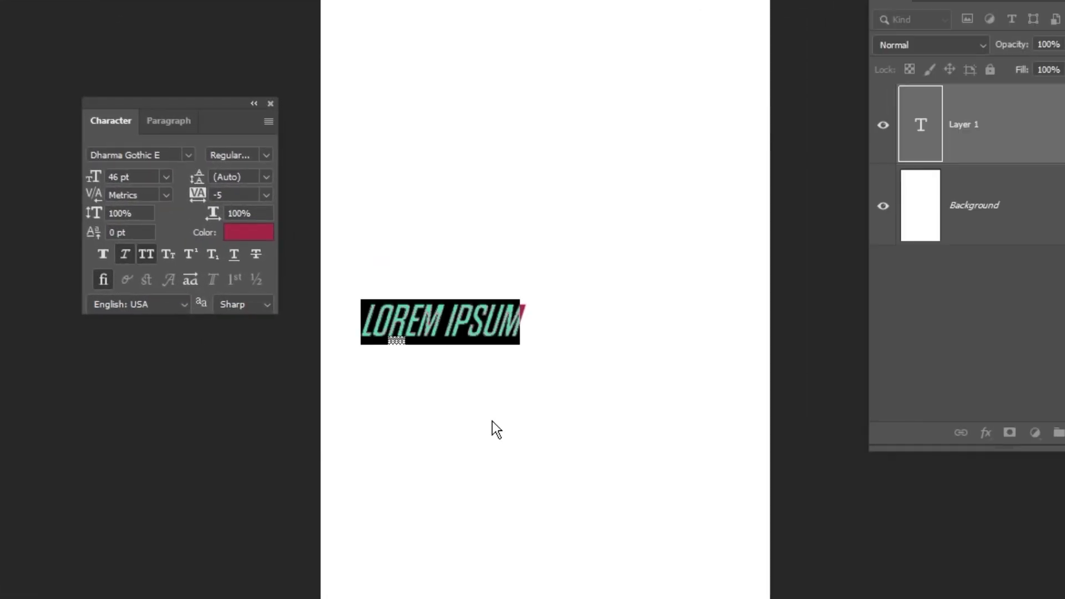
type("JAXONMERCER")
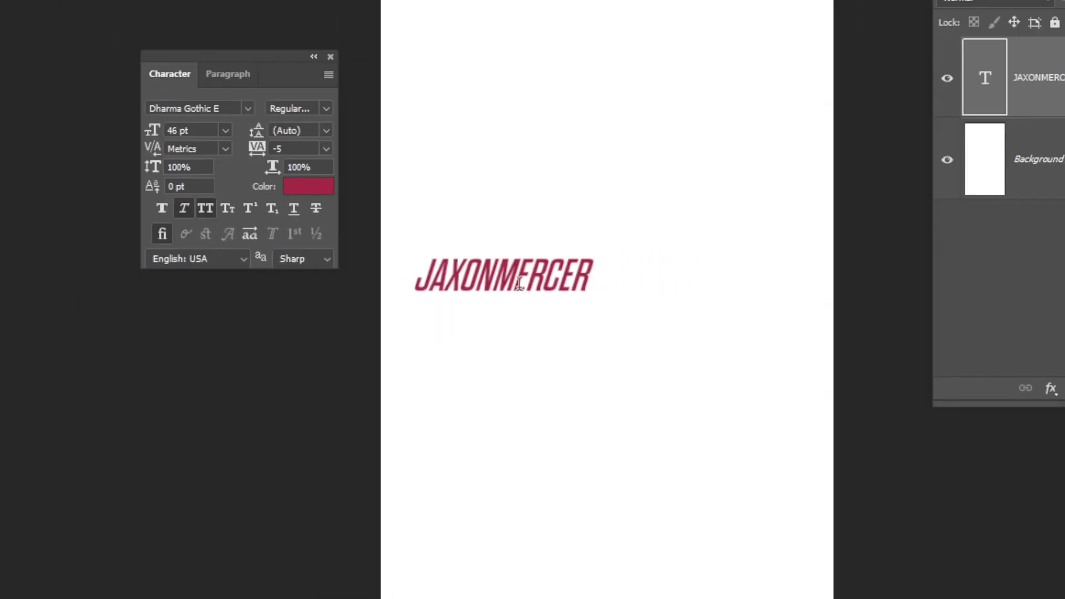
left_click(444, 318)
left_click_drag(509, 270, 647, 261)
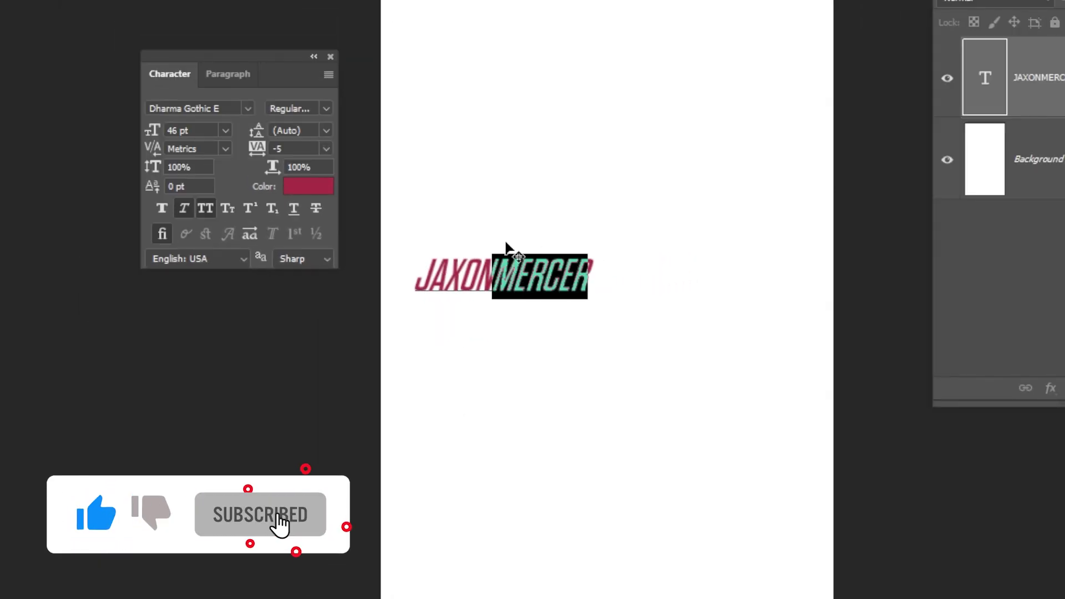
- Colour the selected MERCER letters blue 3156b0 and commit the text edit
left_click(323, 189)
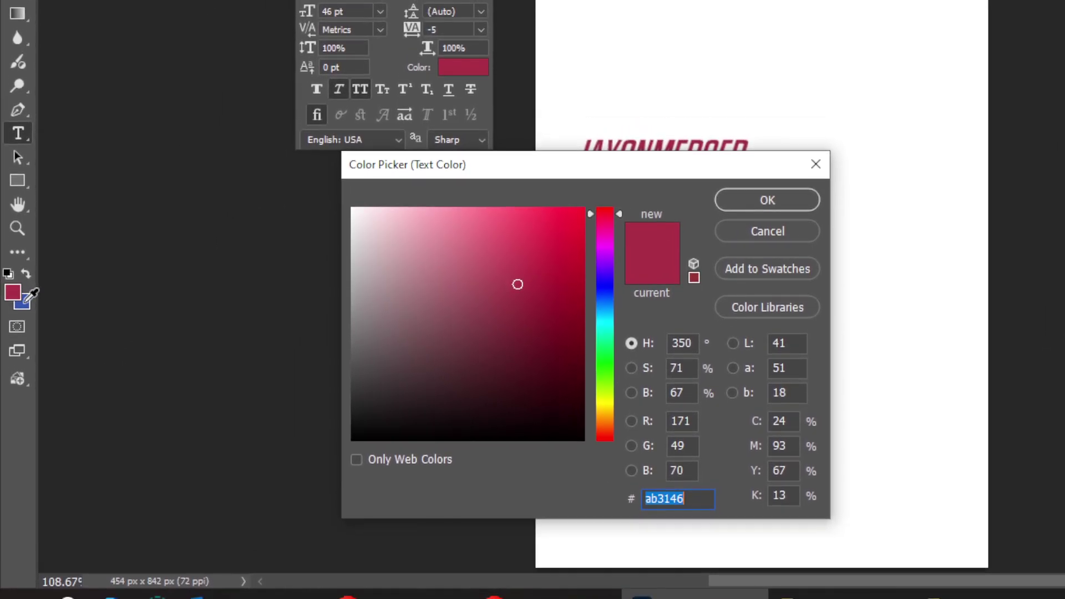
left_click(24, 278)
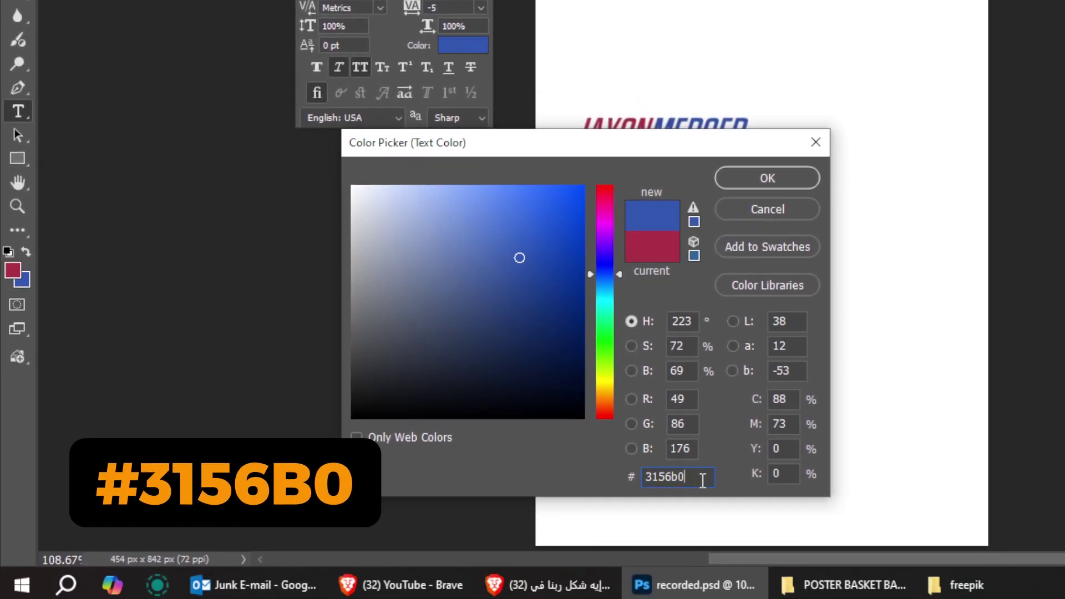
left_click(753, 174)
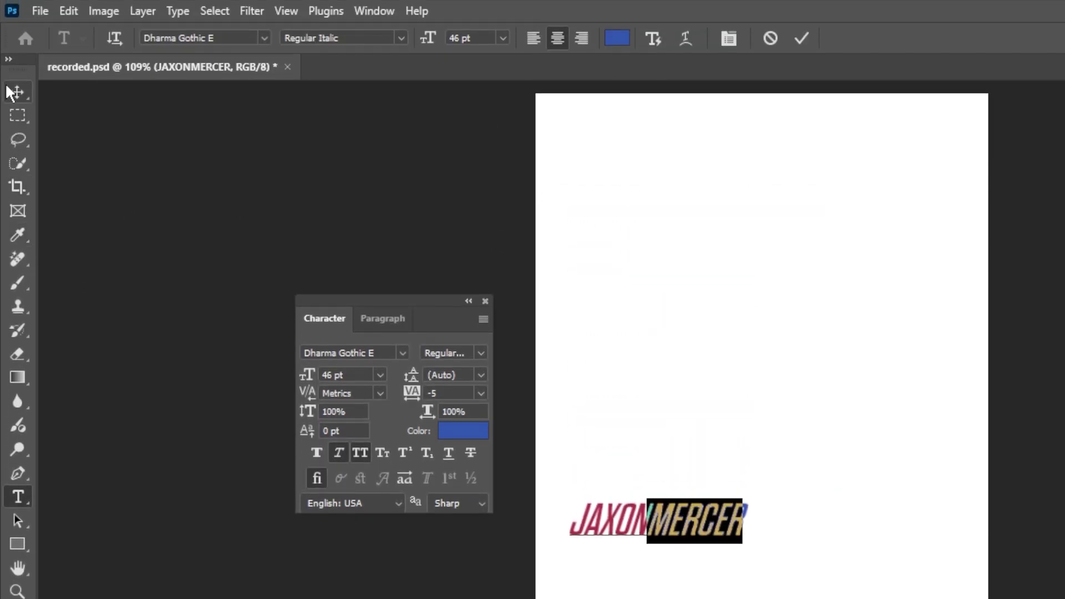
left_click(17, 94)
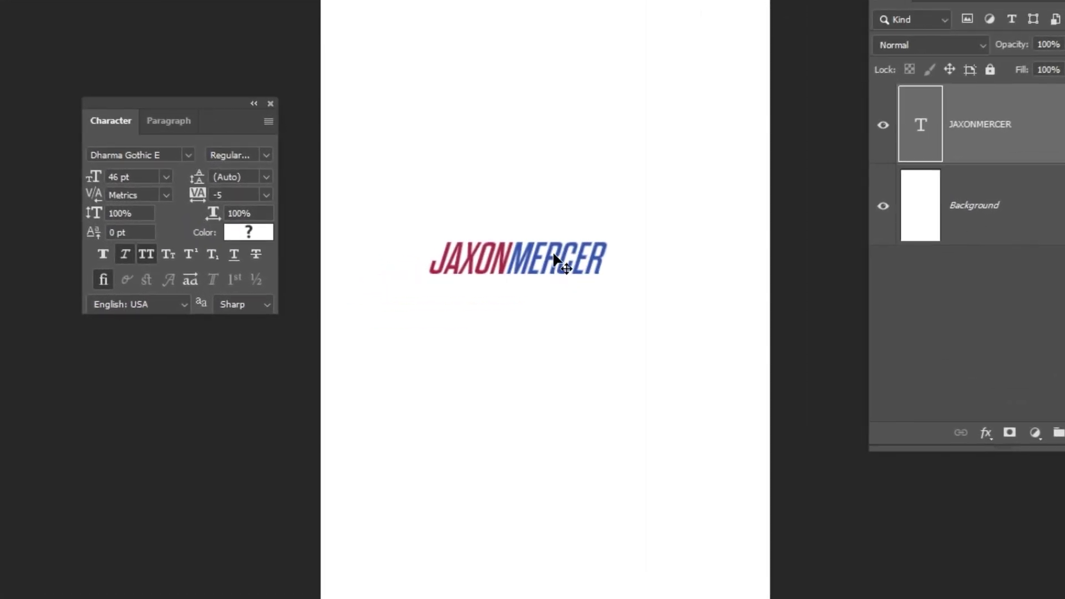
key("ctrl+t")
left_click_drag(638, 280, 471, 391)
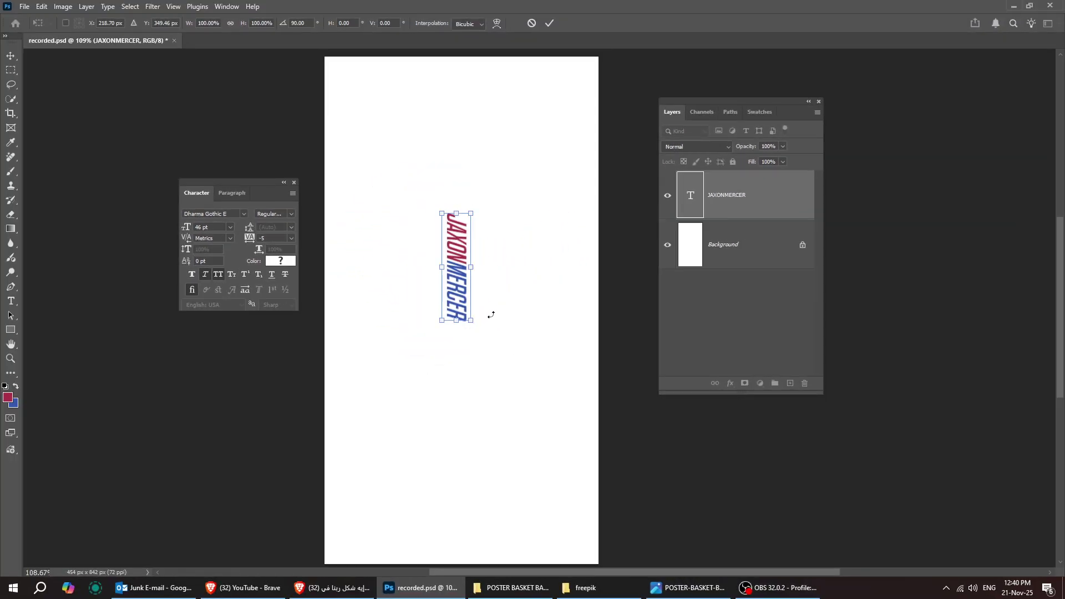
left_click_drag(482, 346, 507, 458)
left_click(11, 56)
left_click_drag(464, 236, 519, 303)
key("ctrl+t")
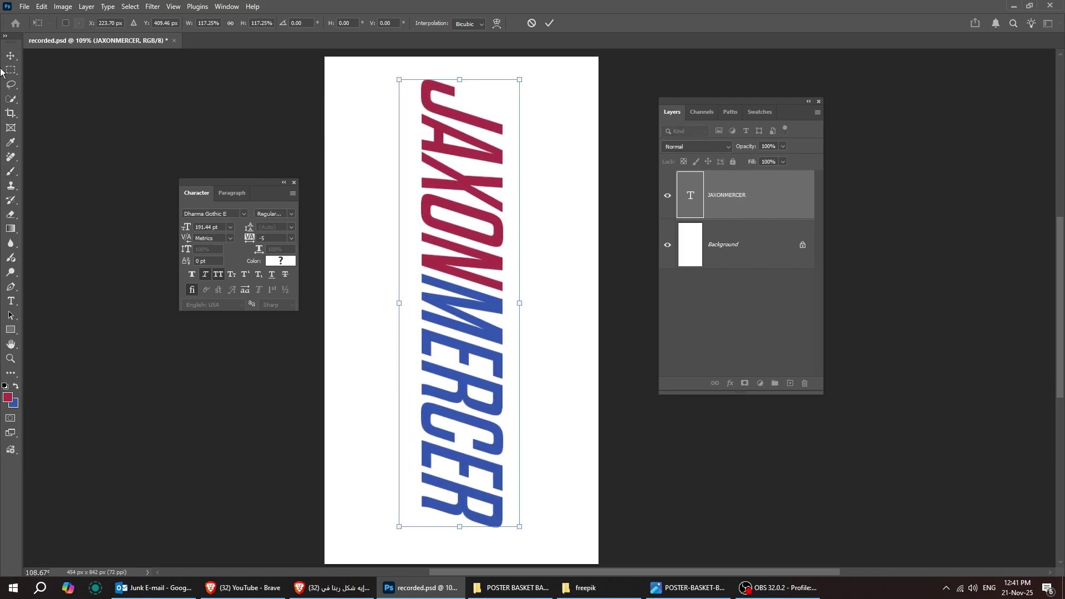
- Add a black 000000 Solid Color fill layer directly above the Background
left_click(10, 55)
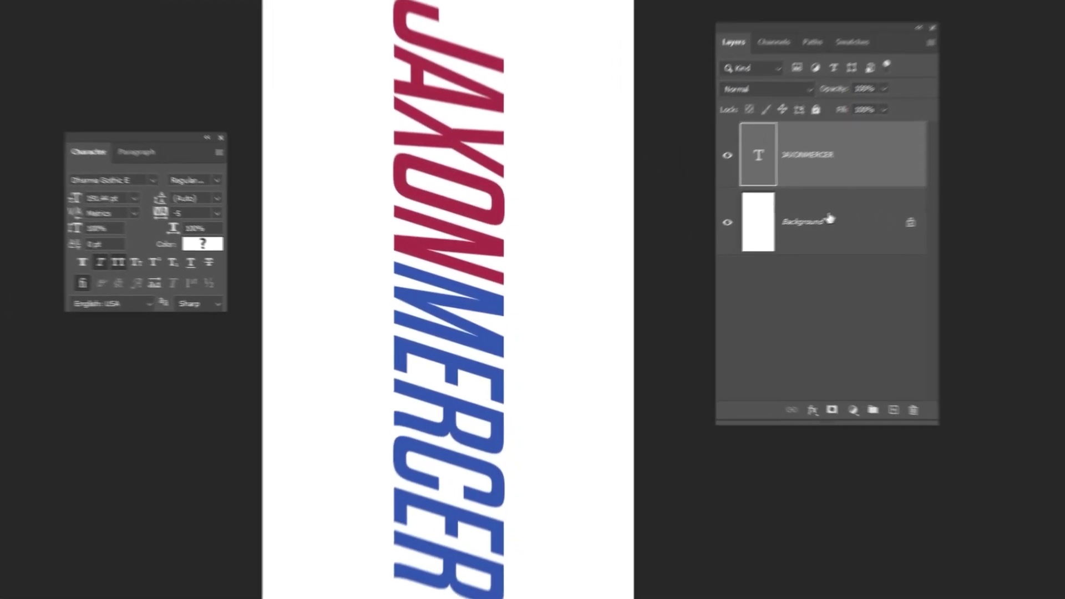
left_click(744, 248)
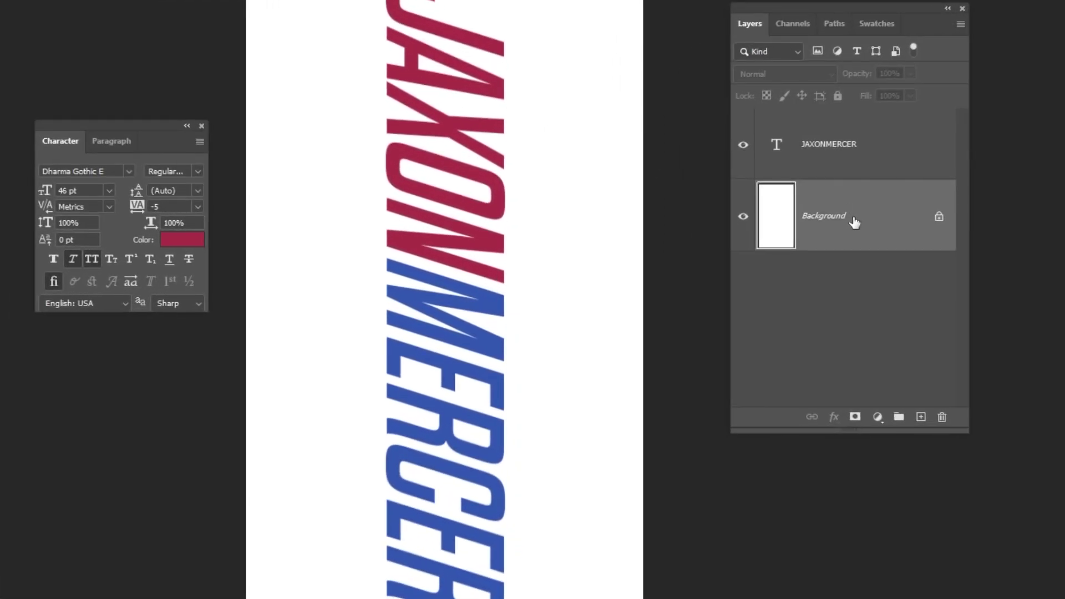
left_click(878, 417)
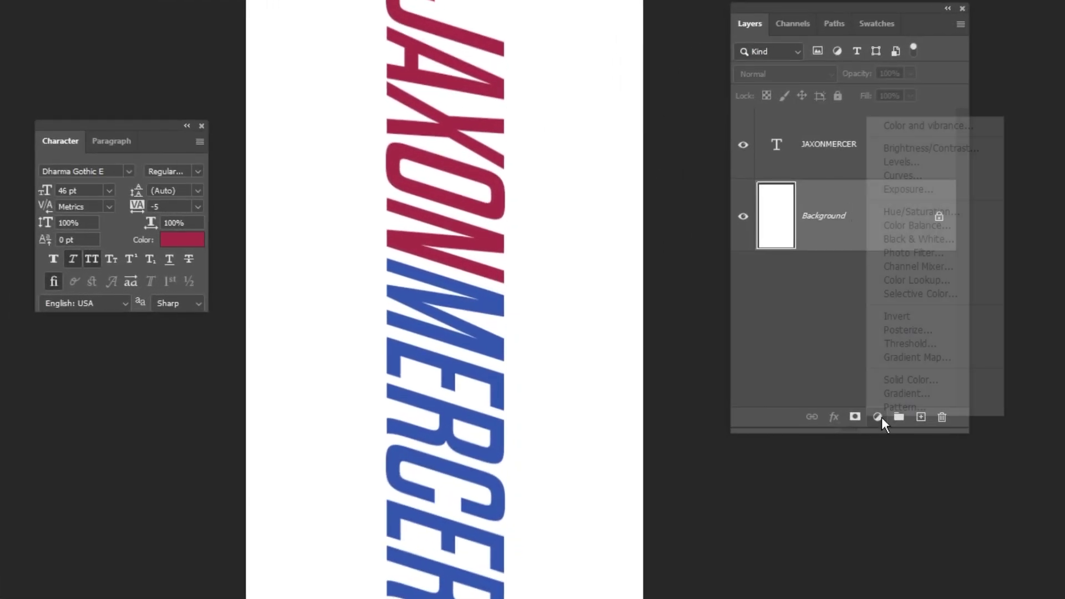
left_click(904, 380)
left_click_drag(248, 453, 65, 578)
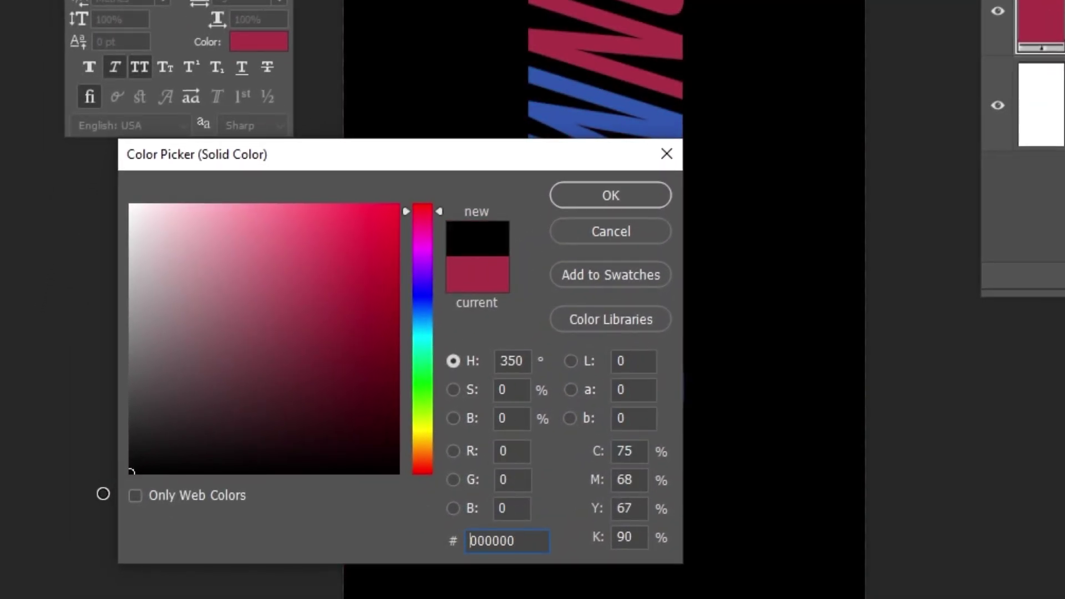
left_click(619, 198)
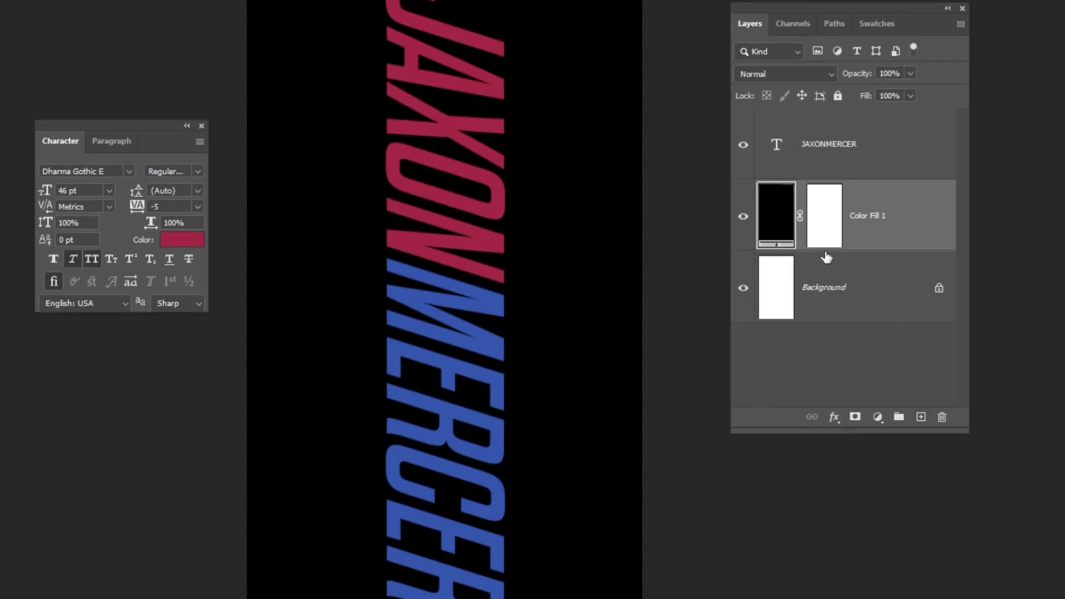
- Duplicate the headline to the right of the original and set the copy's Fill to 0%
left_click(839, 144)
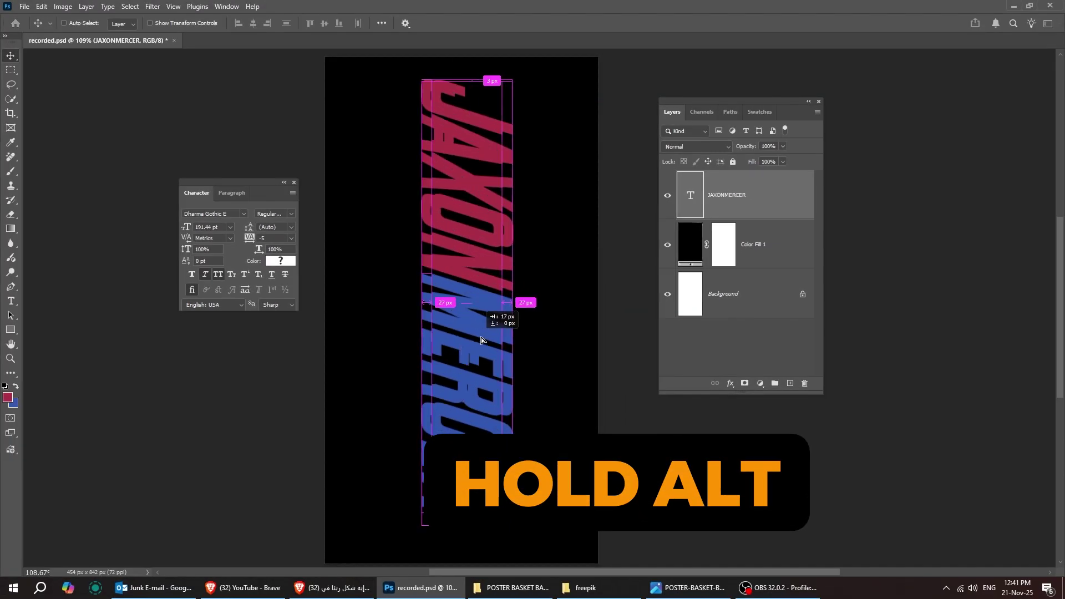
left_click_drag(473, 351, 551, 334)
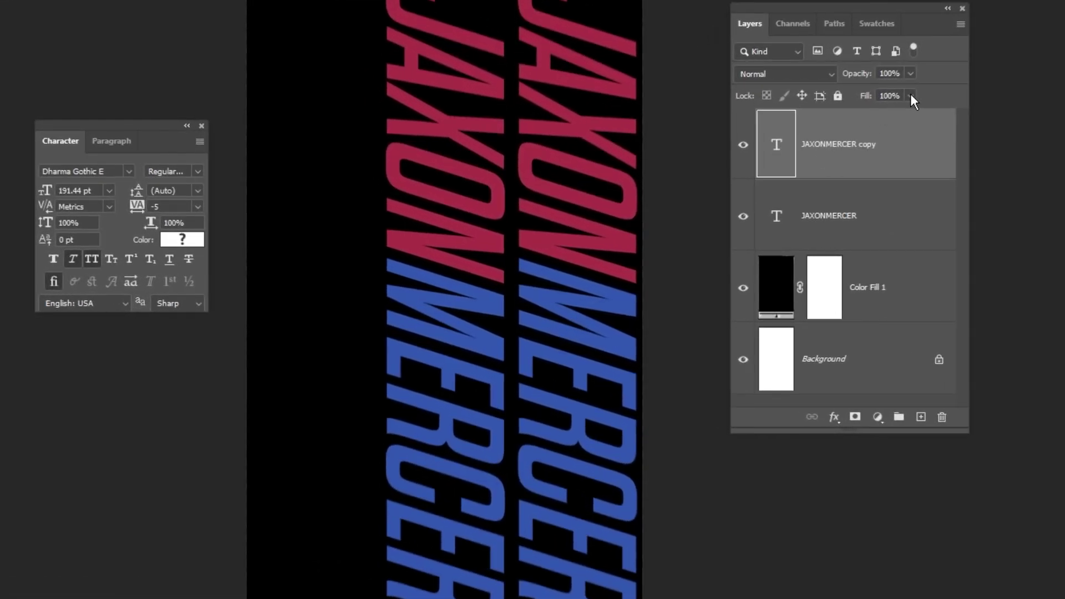
left_click_drag(902, 113, 816, 113)
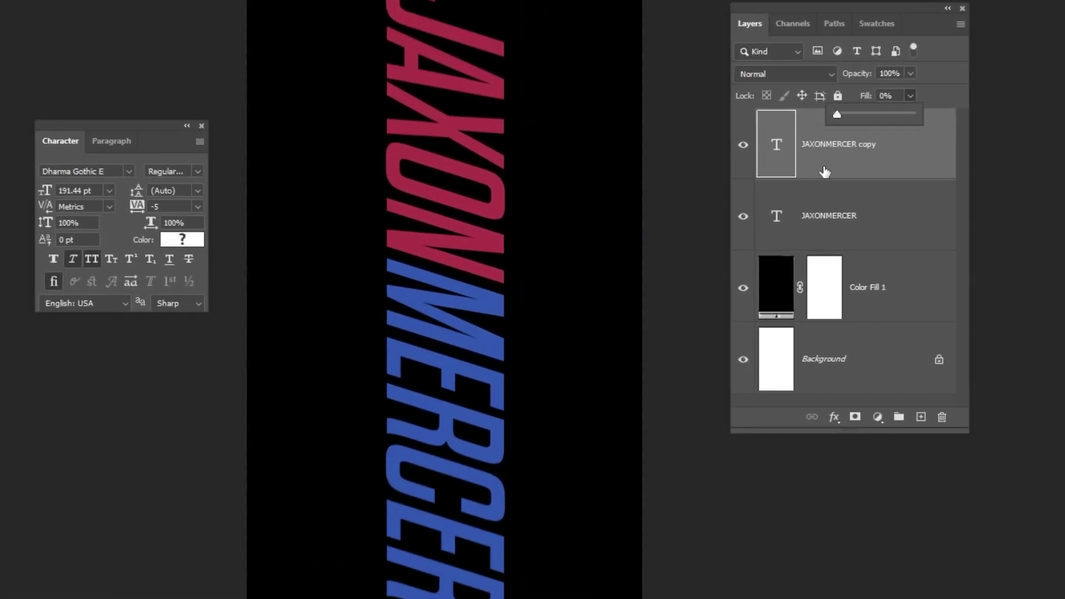
- Give the JAXONMERCER copy a 1 px outside stroke in grey a3a3a3
left_click(838, 418)
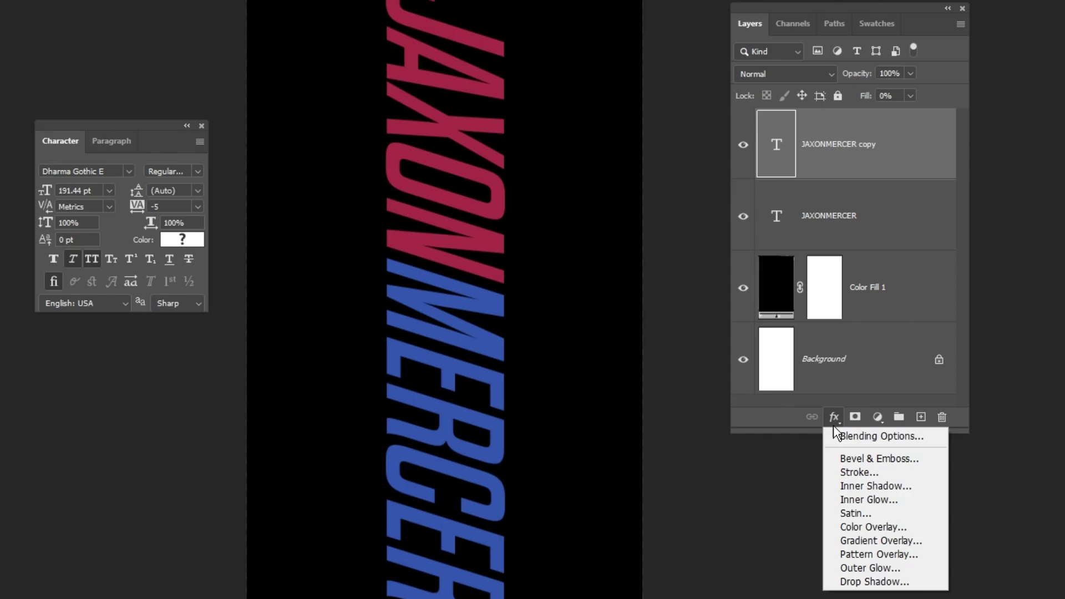
left_click(854, 472)
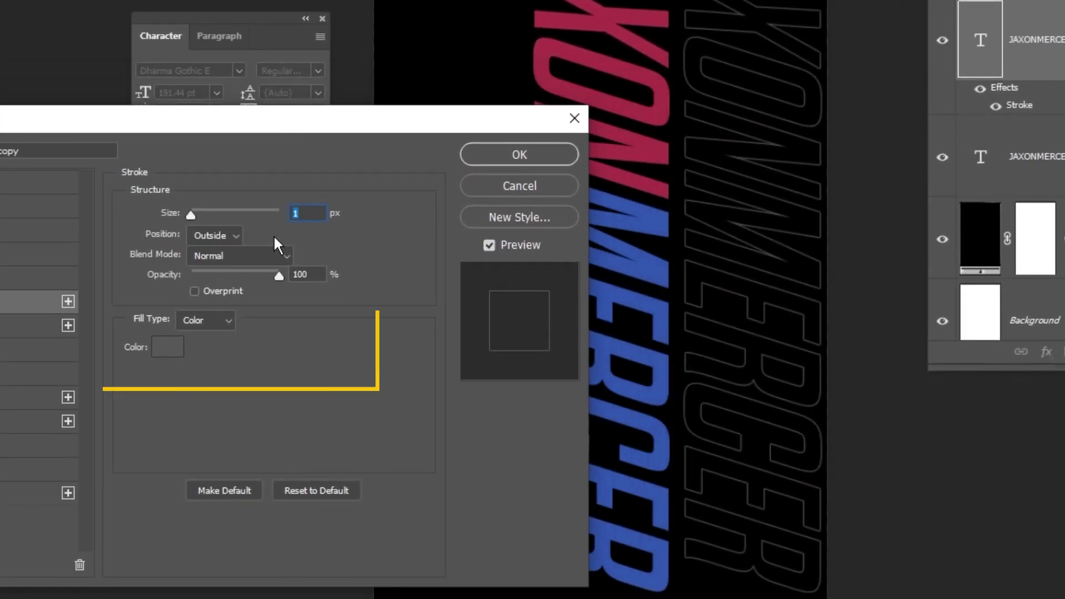
left_click(434, 176)
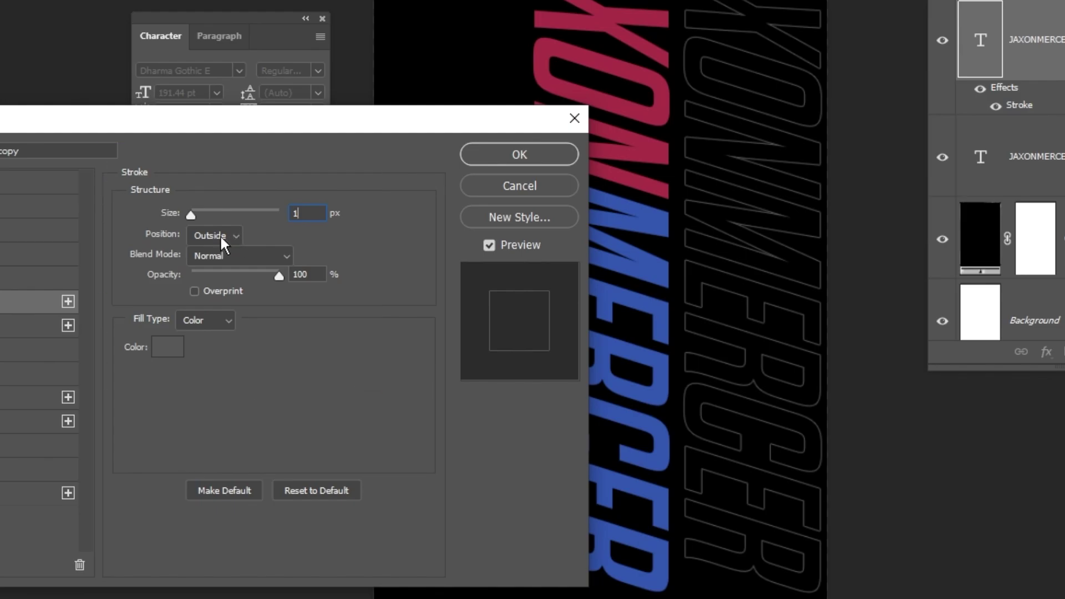
left_click(168, 346)
left_click(201, 381)
left_click_drag(180, 375, 178, 374)
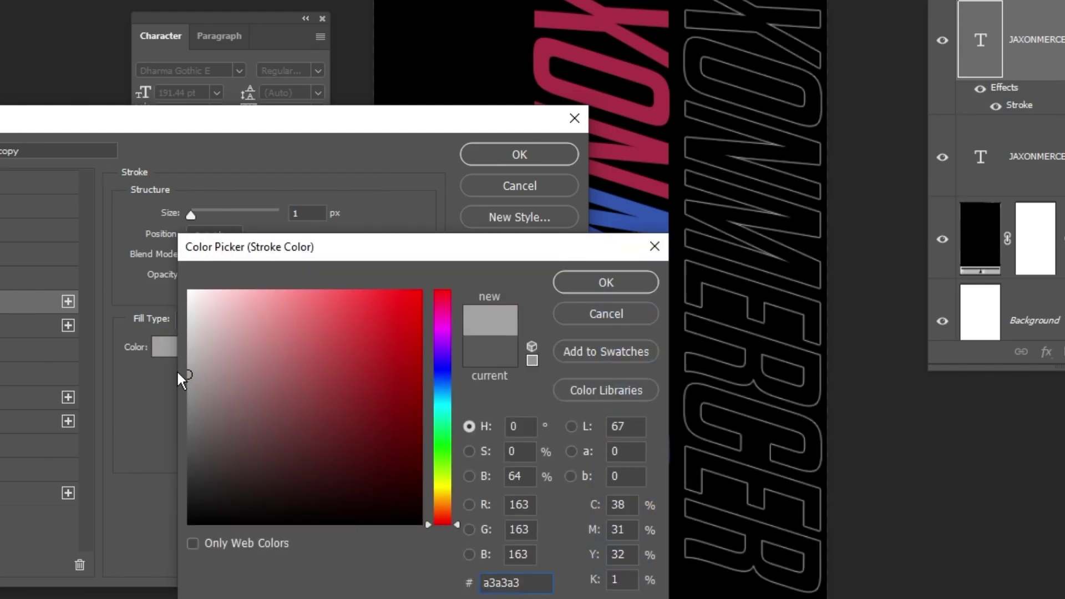
left_click(604, 284)
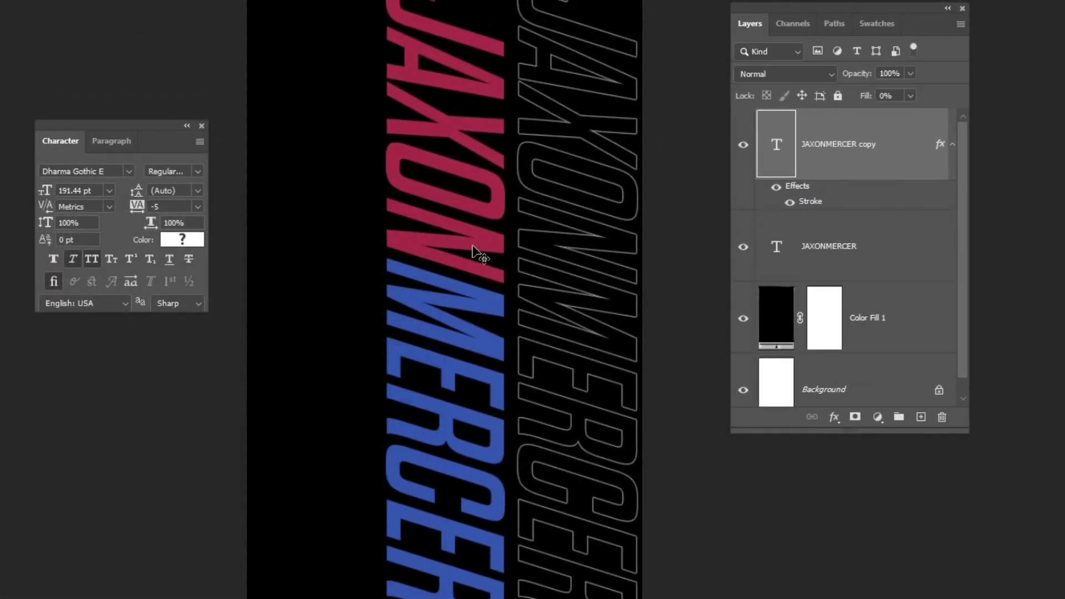
left_click(953, 146)
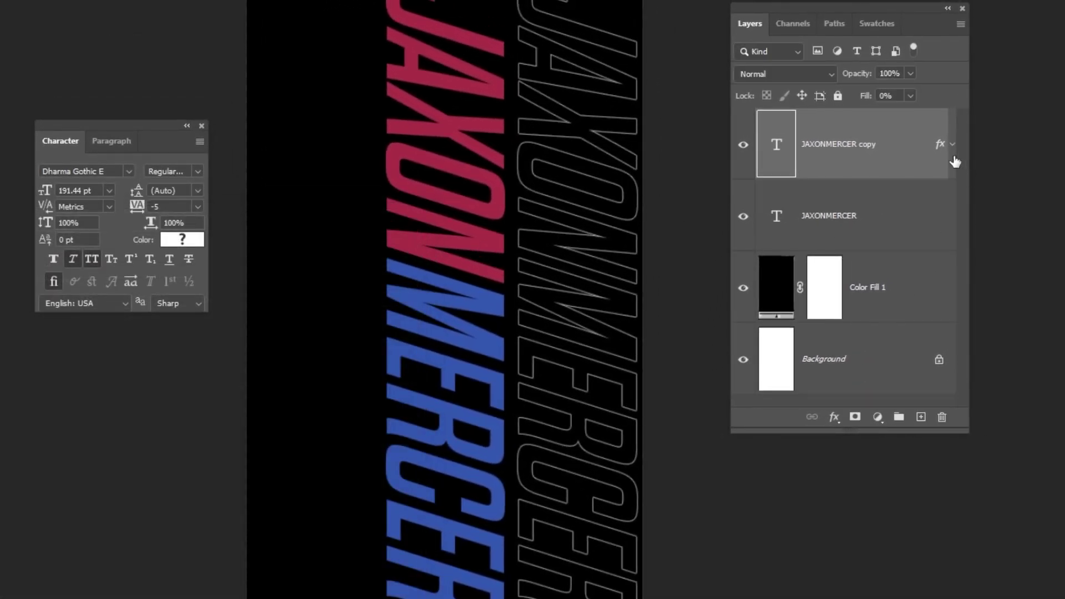
- Move JAXONMERCER copy into a new group named outline with a Red colour label
left_click(899, 419)
left_click(820, 172)
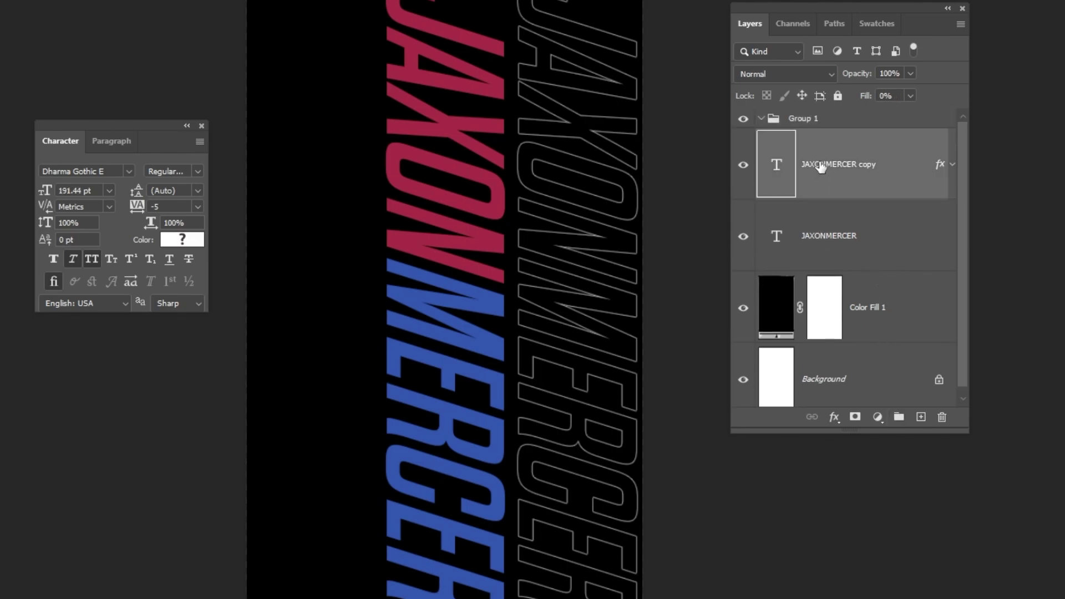
left_click_drag(821, 166, 826, 126)
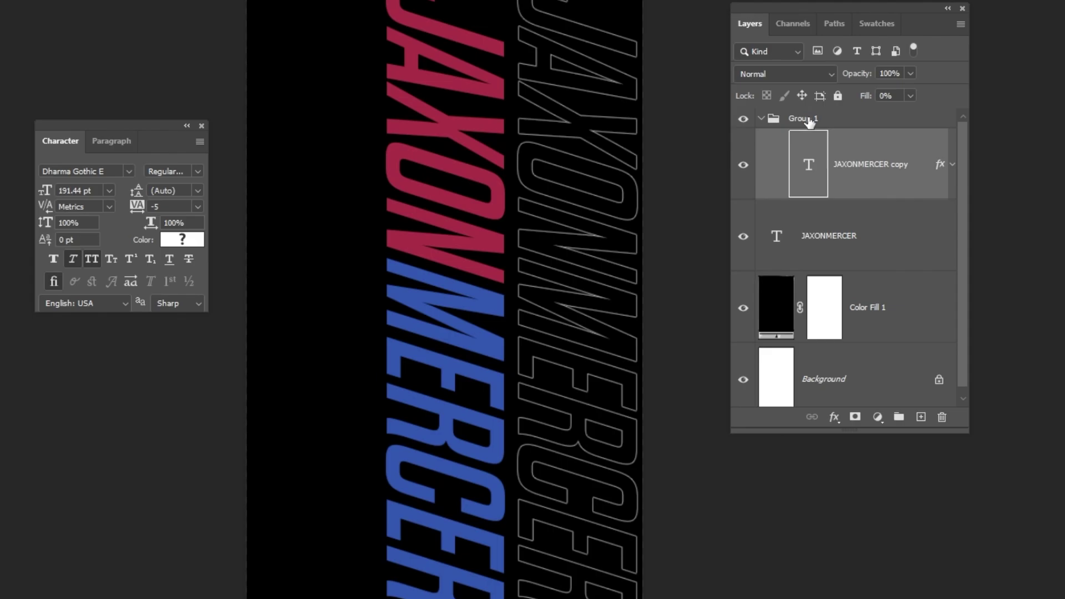
double_click(810, 119)
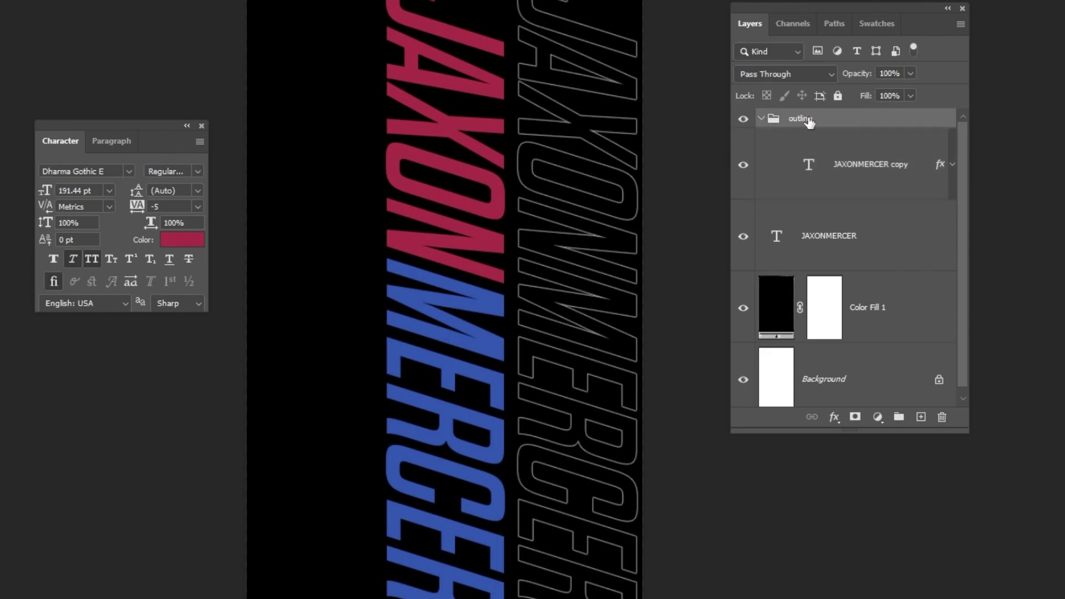
right_click(809, 121)
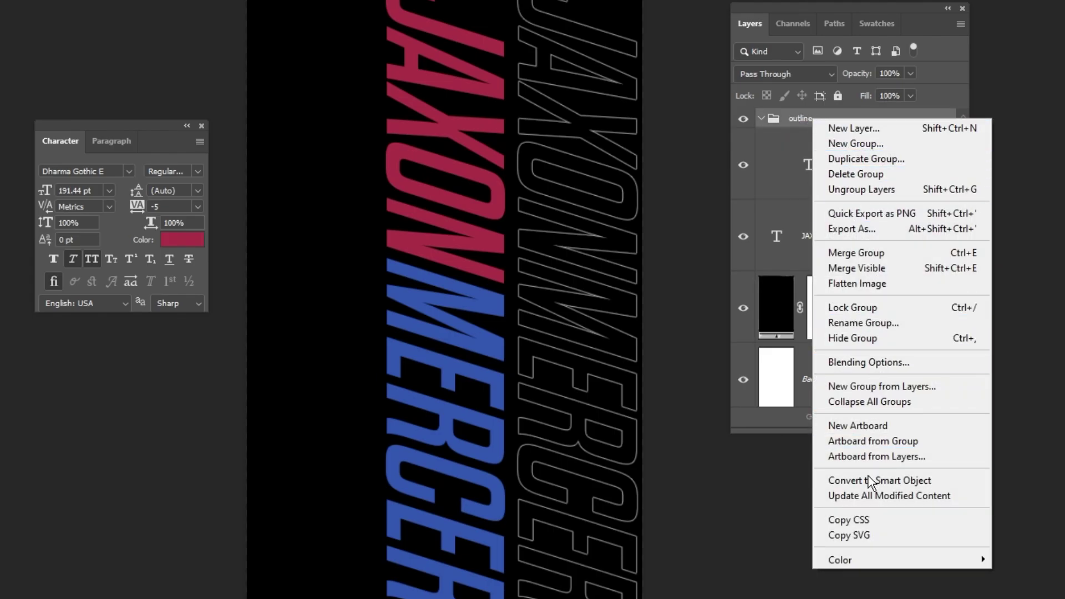
mouse_move(870, 559)
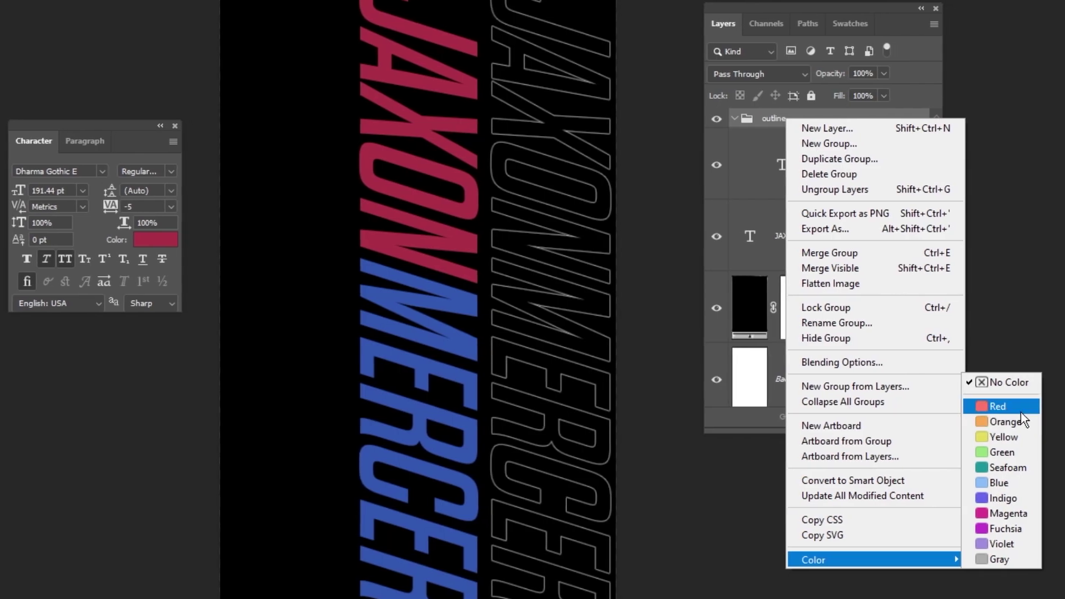
left_click(1024, 420)
left_click(737, 118)
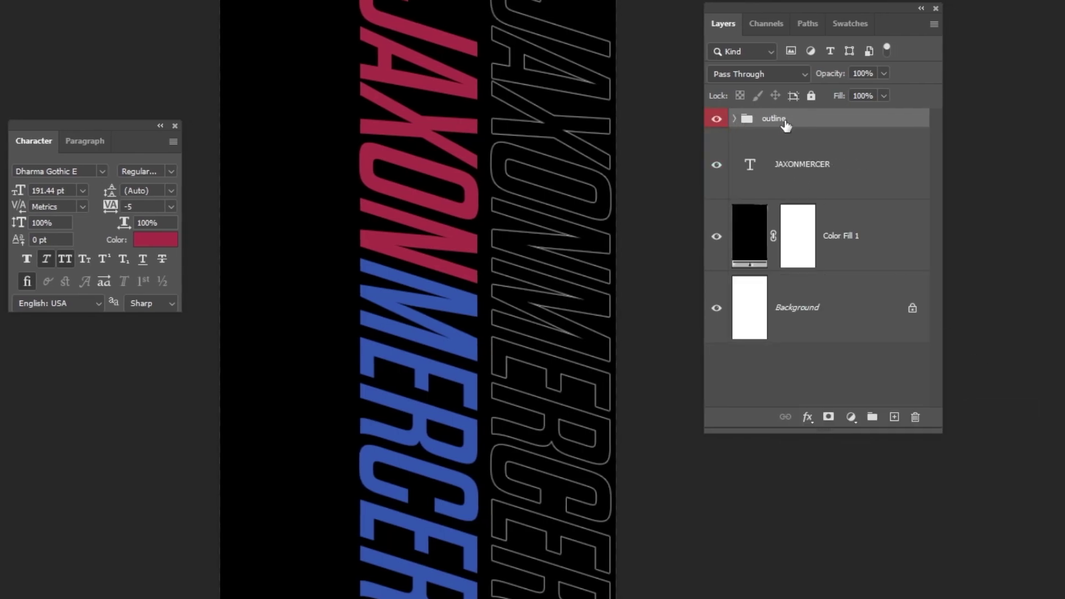
- Add a layer mask to the outline group and fade its right side with a soft black brush
left_click(830, 417)
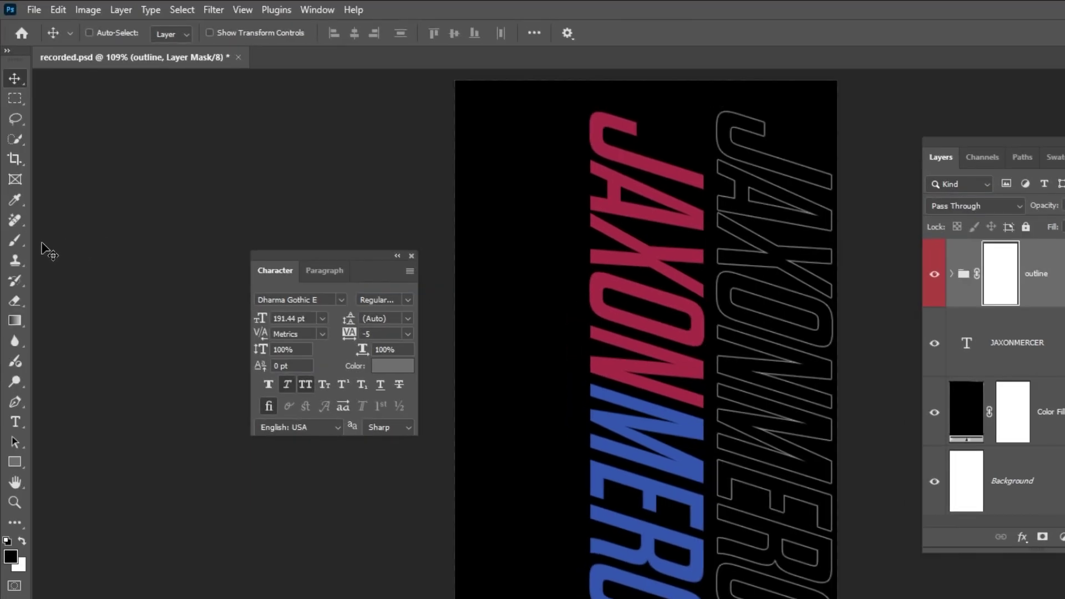
left_click(16, 240)
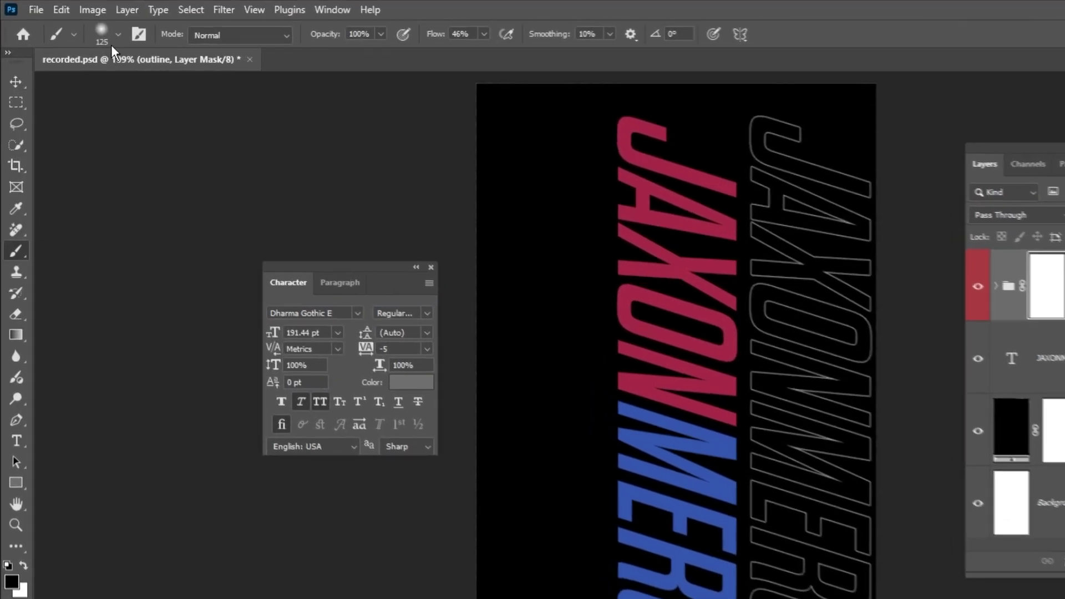
left_click(111, 33)
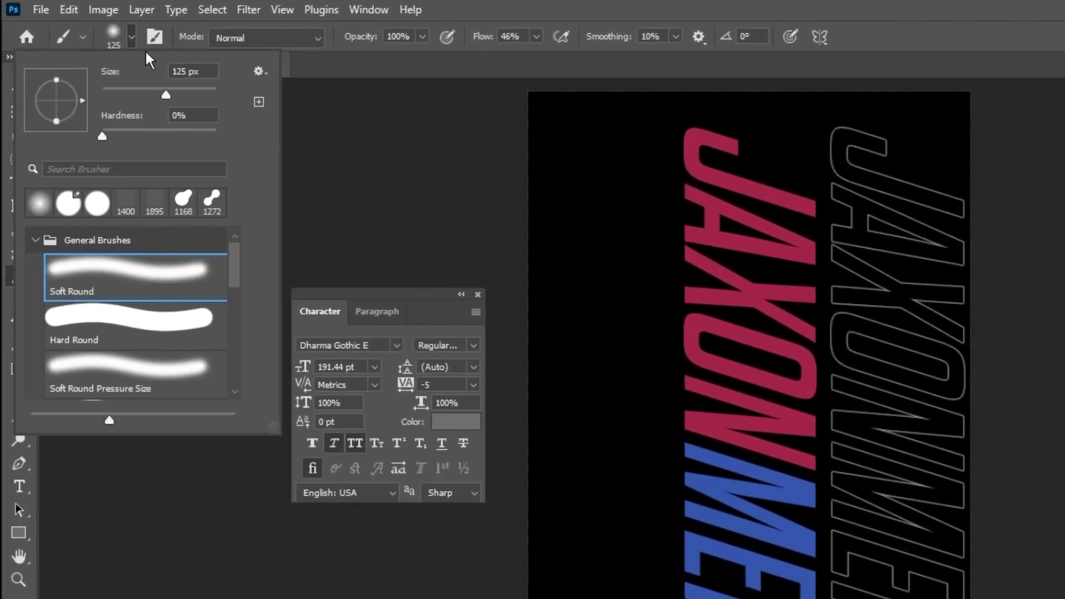
left_click(134, 35)
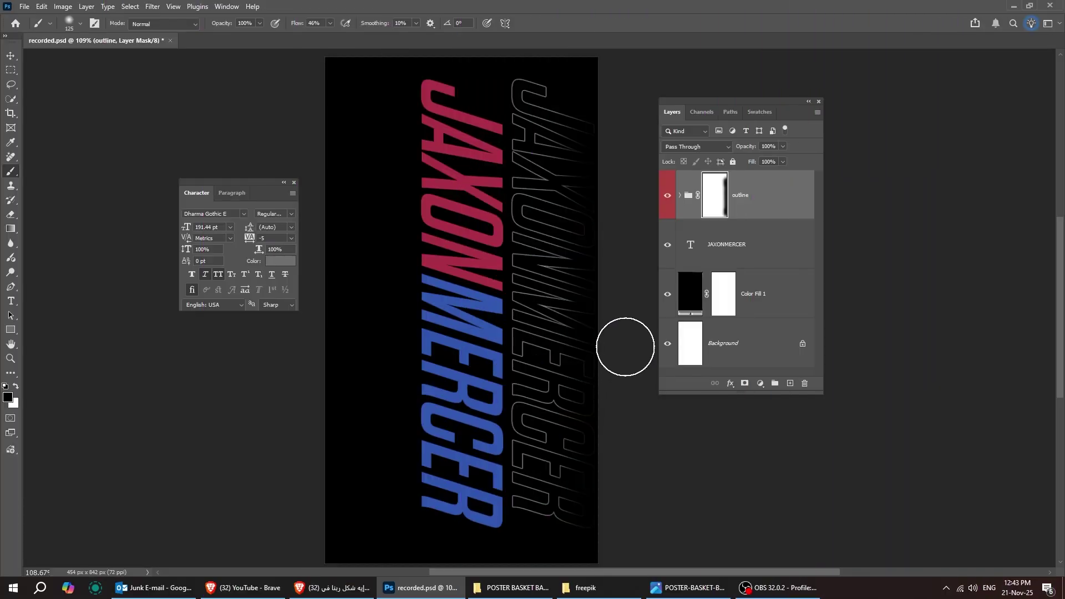
- Drag the image-gen photo from the freepik folder onto the poster
key("v")
left_click(523, 592)
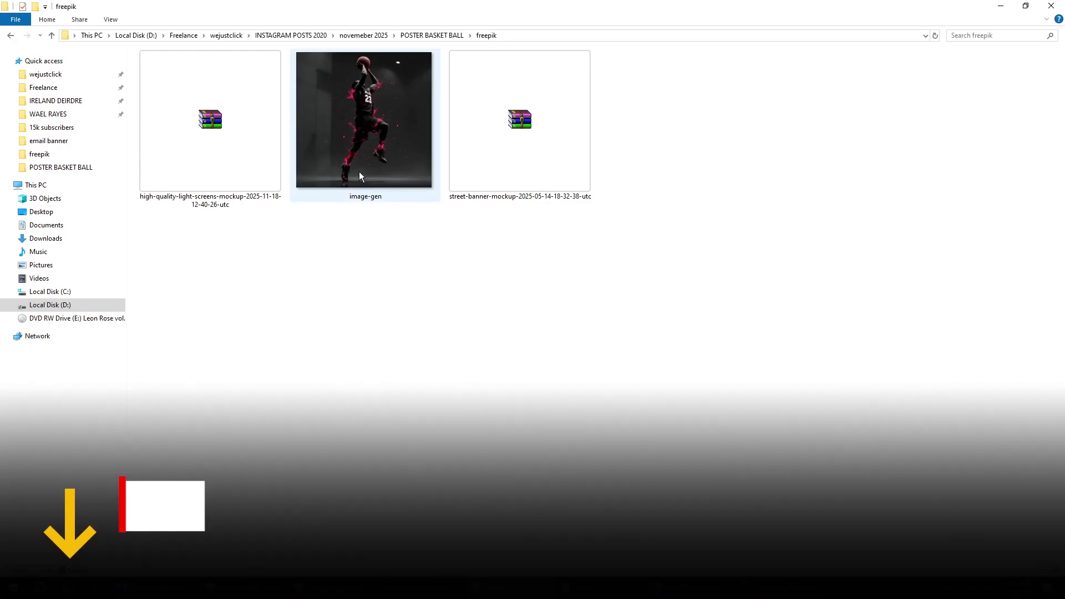
left_click_drag(358, 171, 462, 367)
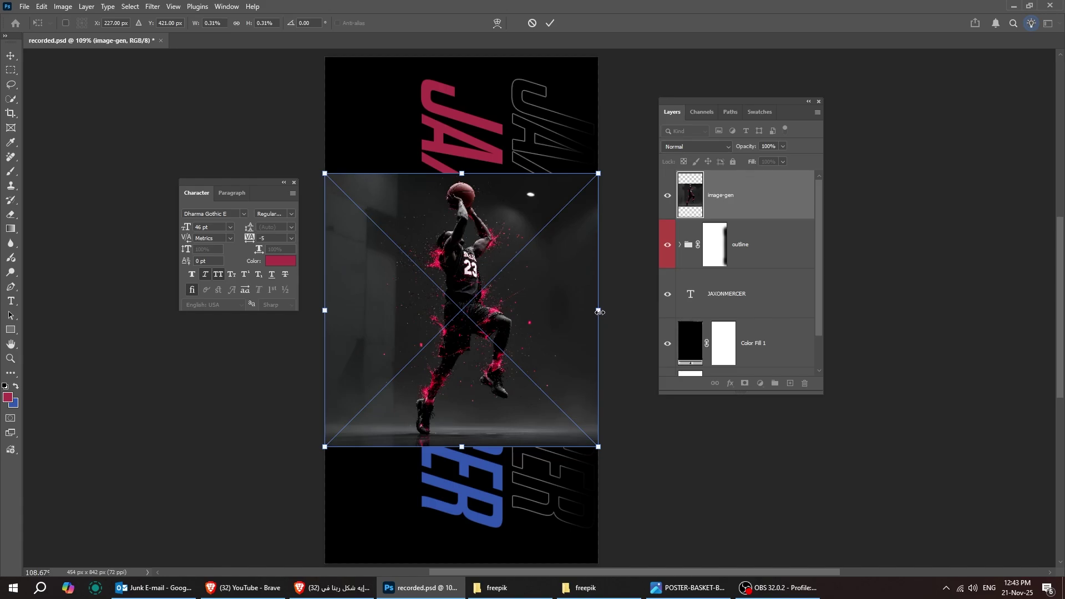
- Scale the placed player photo up to fill the poster height
left_click_drag(600, 311, 673, 324)
key("Return")
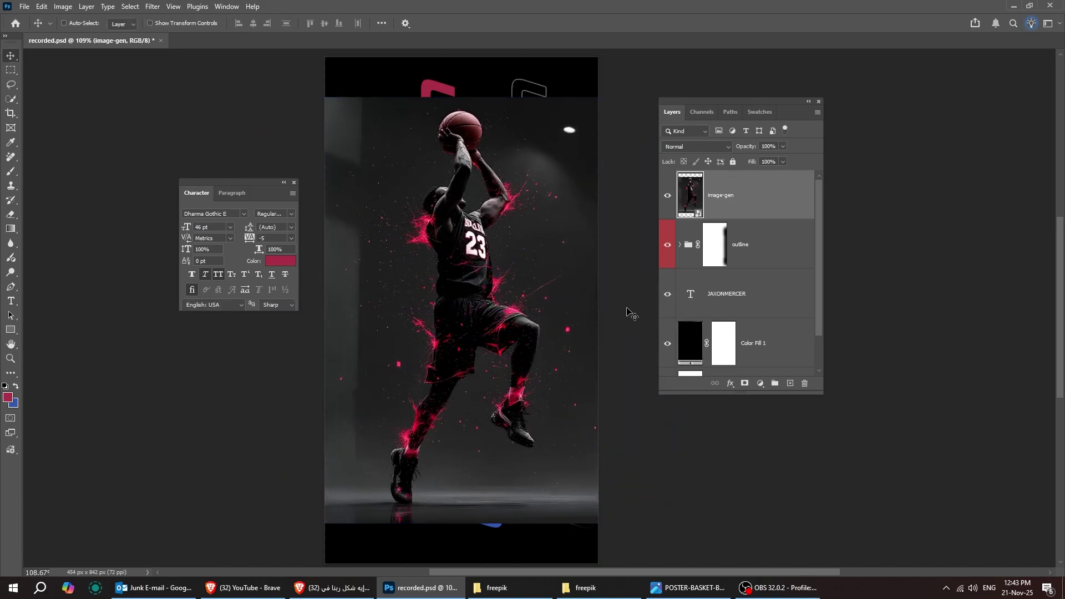
left_click(294, 182)
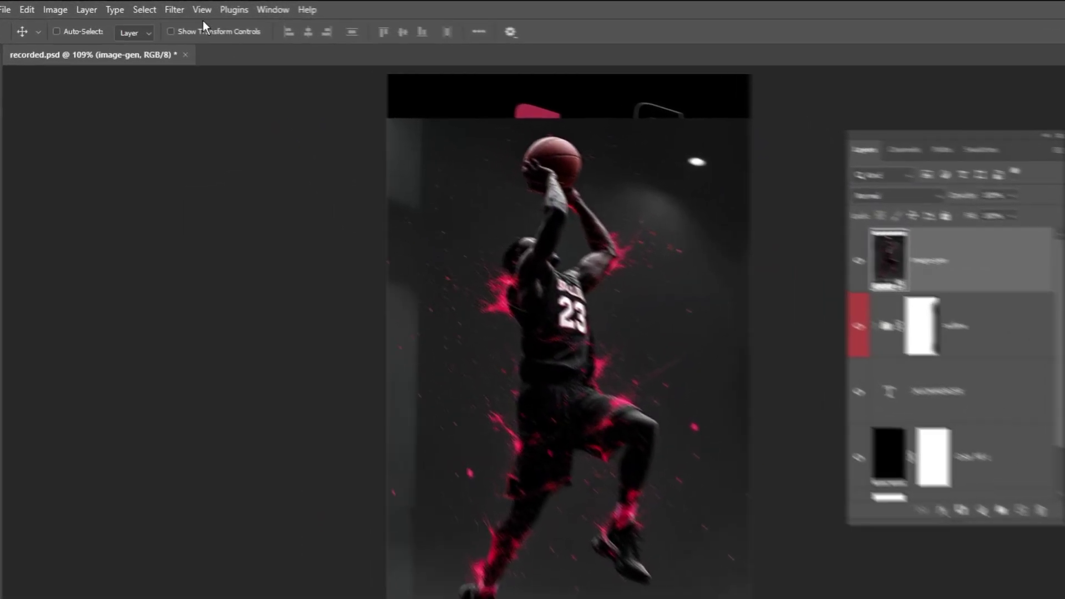
- Mask the photo down to the player using Select > Subject
left_click(153, 10)
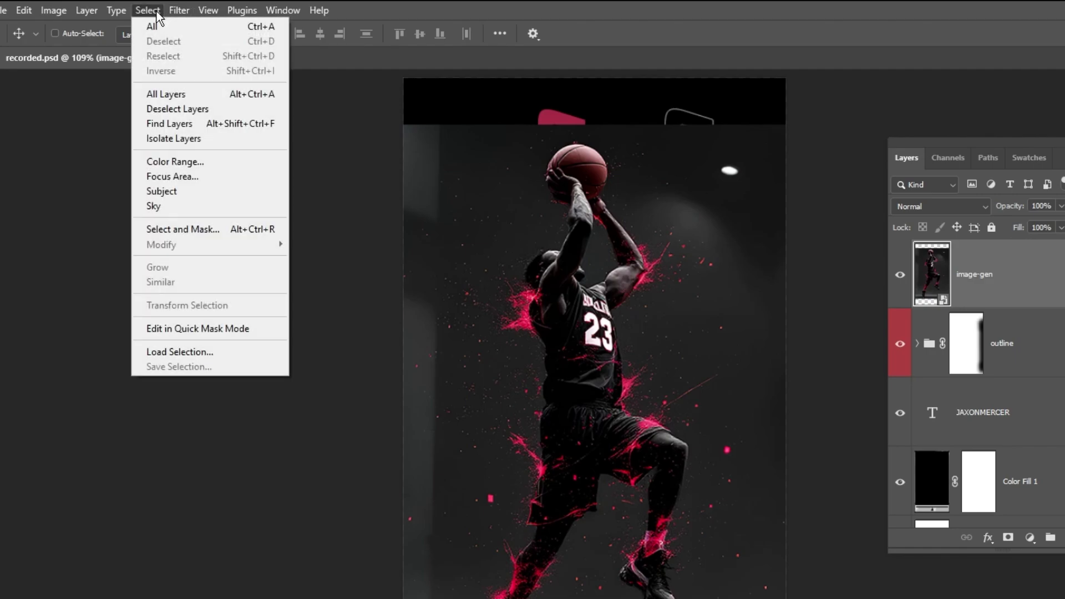
left_click(161, 192)
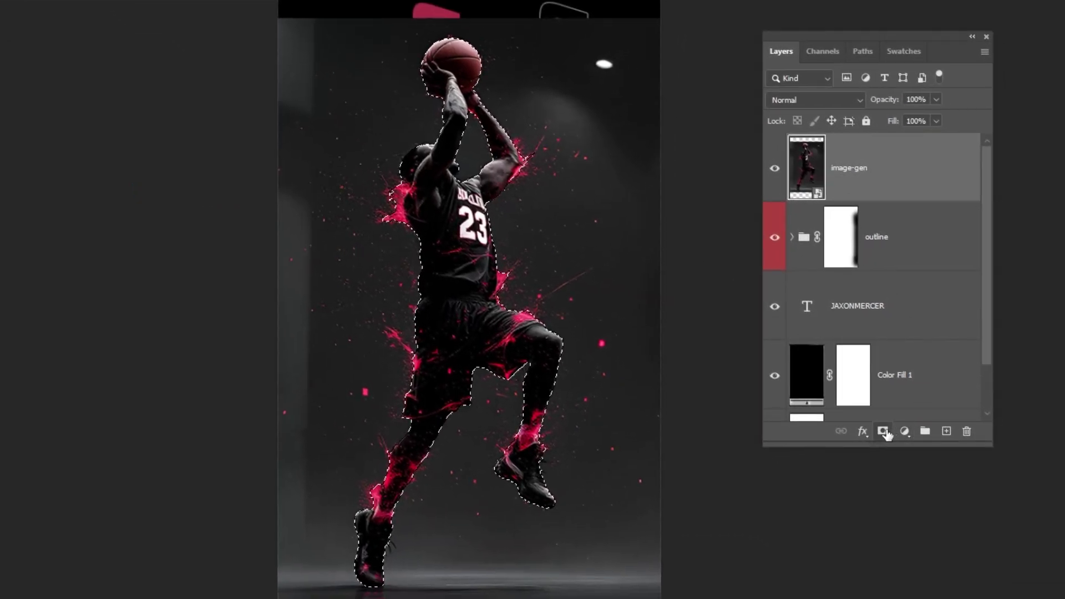
left_click(975, 510)
- Nudge the player left, scale it to 106.23%, and convert its layer to a smart object
left_click_drag(541, 383, 516, 377)
key("ctrl+t")
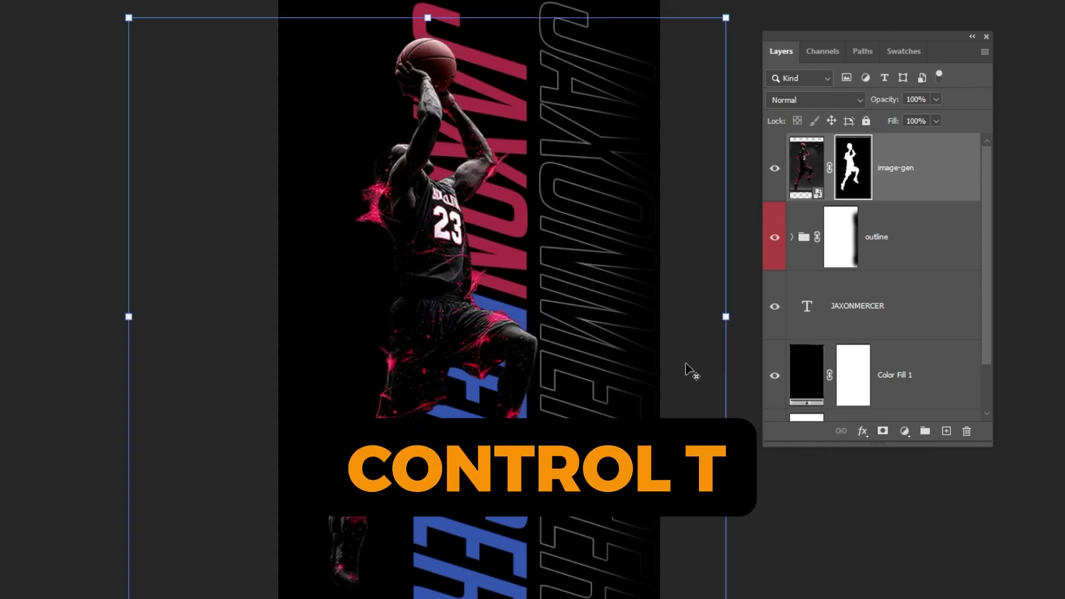
left_click_drag(726, 316, 745, 317)
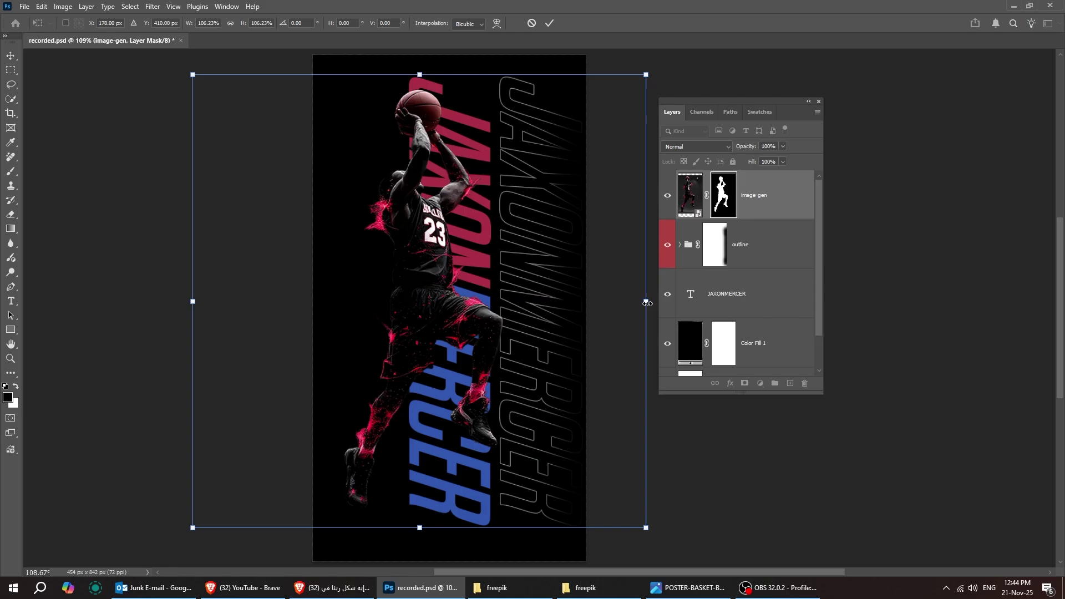
key("Return")
right_click(759, 201)
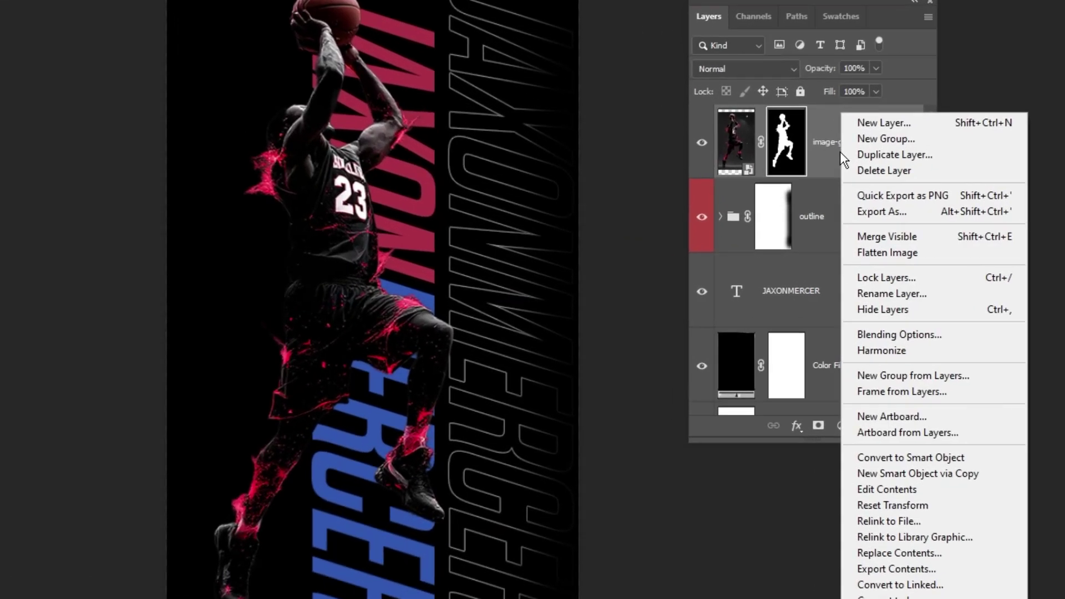
left_click(905, 456)
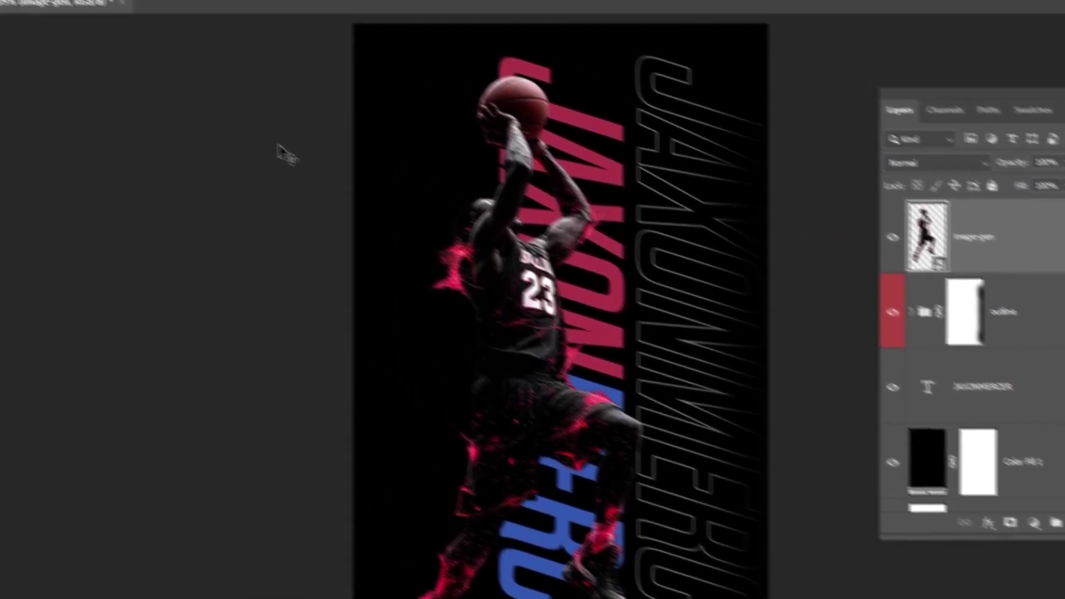
- Brighten image-gen with Levels (input white 200, midtones 1.27) and duplicate the layer
left_click(101, 9)
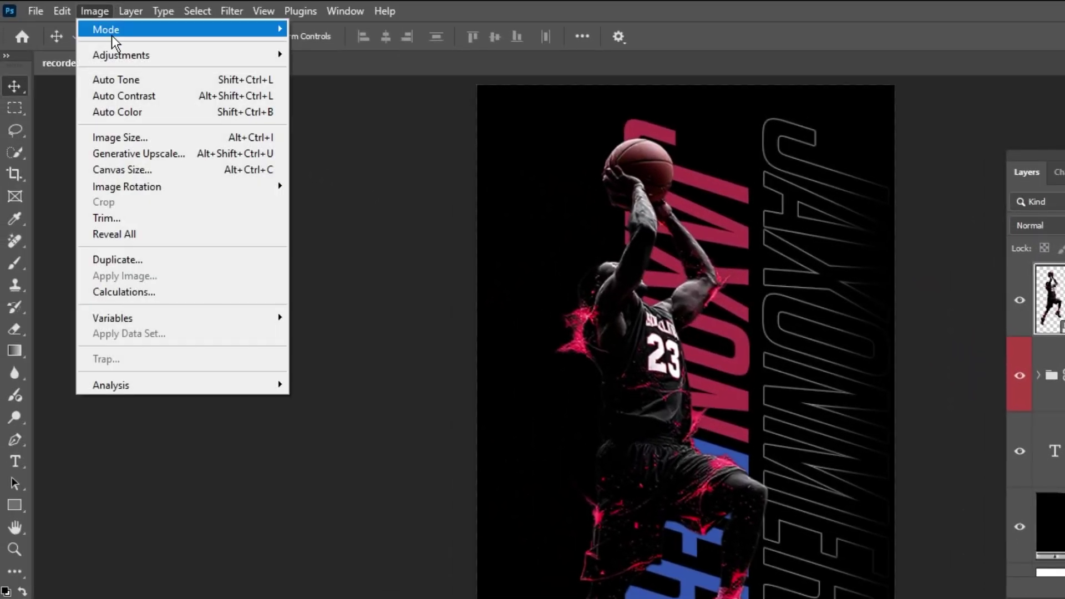
mouse_move(117, 55)
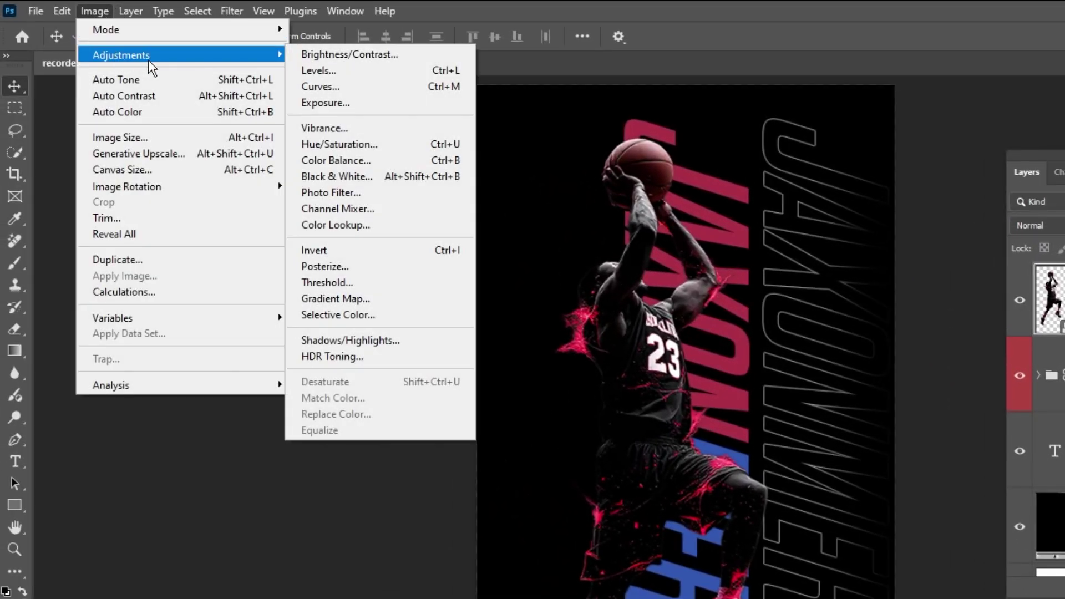
left_click(320, 71)
left_click_drag(689, 174, 132, 181)
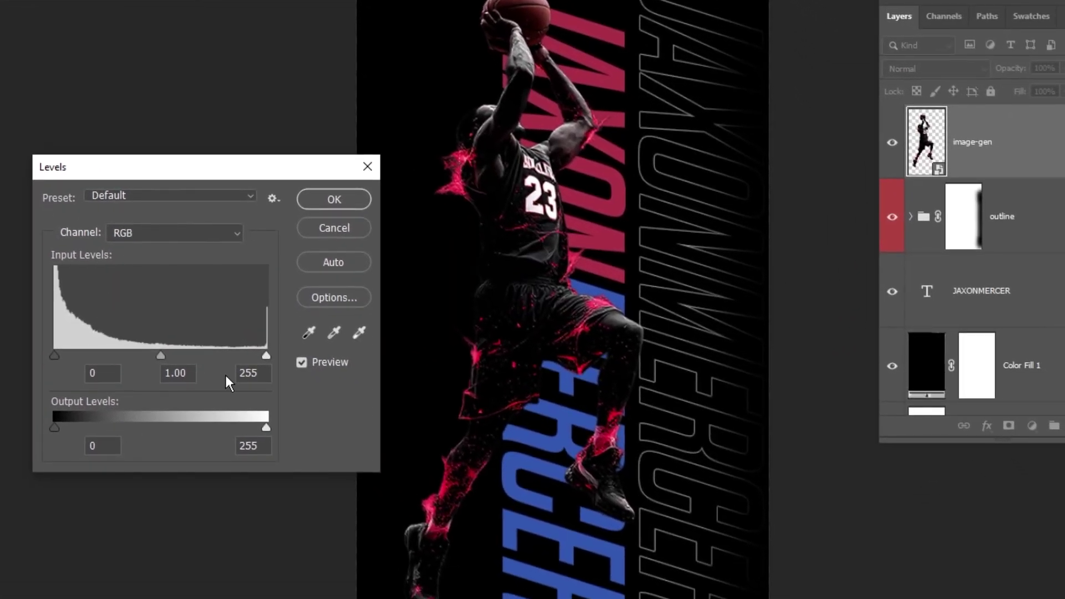
left_click_drag(265, 356, 221, 361)
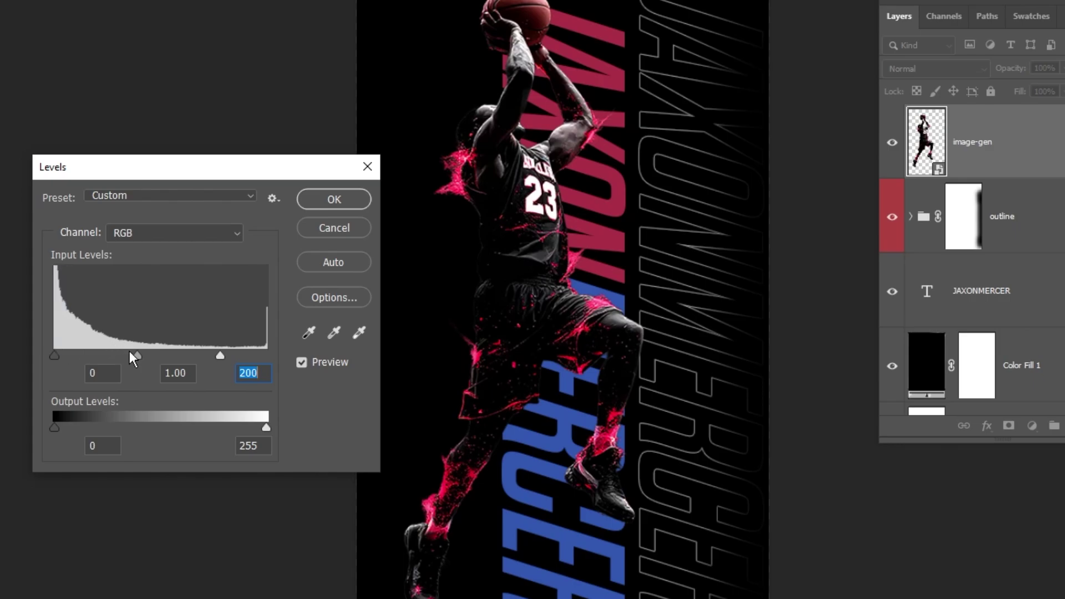
mouse_move(135, 354)
left_mouse_down()
mouse_move(178, 355)
mouse_move(123, 357)
left_mouse_up()
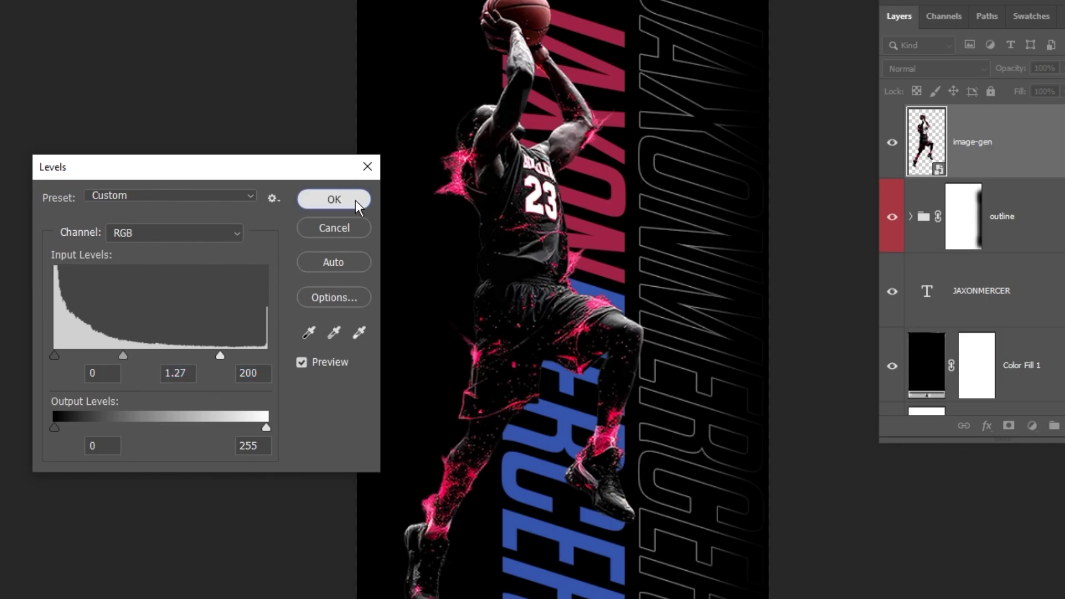
left_click(355, 200)
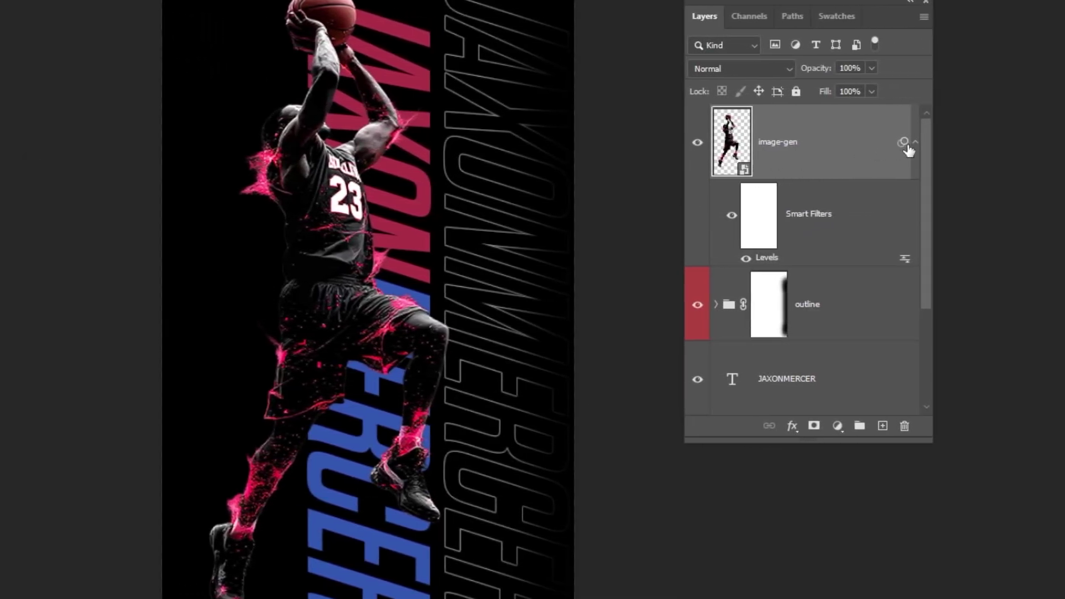
left_click(916, 143)
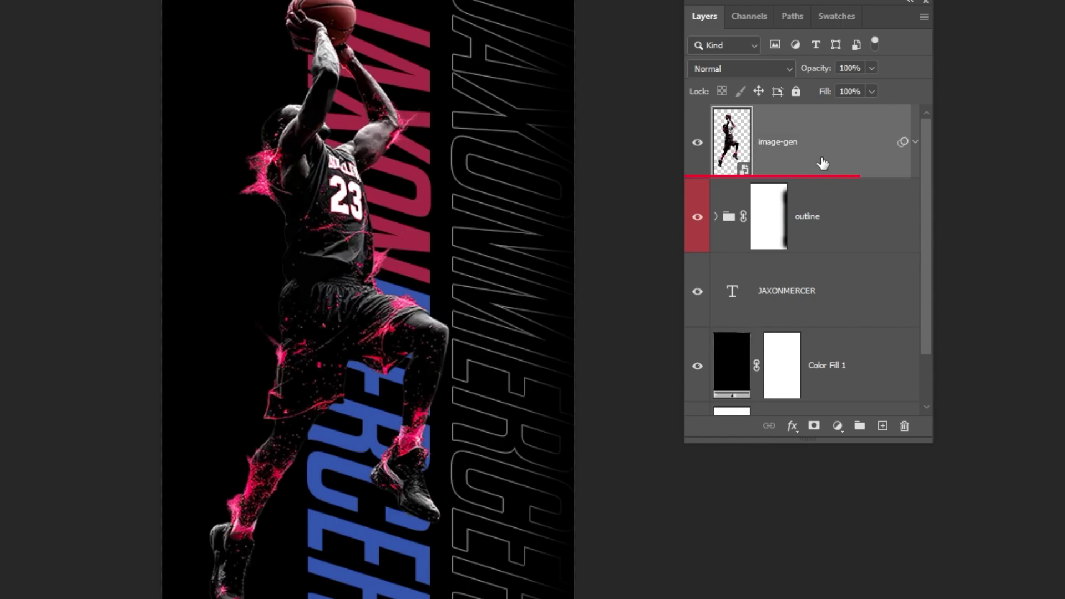
left_click_drag(825, 163, 882, 426)
- Add a leftward Path Blur to the lower image-gen: centred off, Speed 264%, Taper 20%, End Speed 99 px
left_click(778, 217)
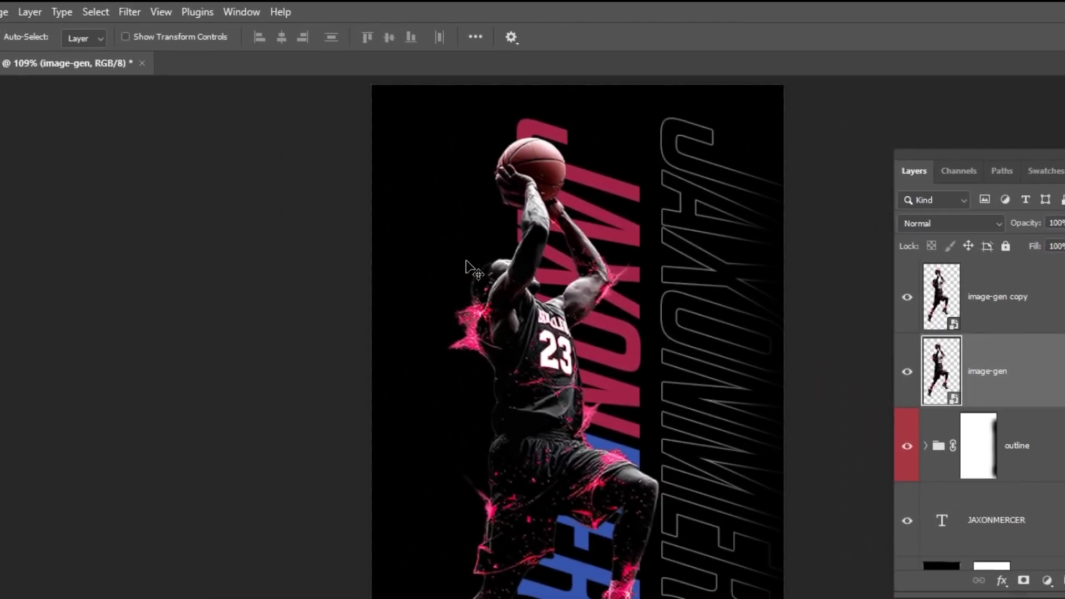
left_click(126, 11)
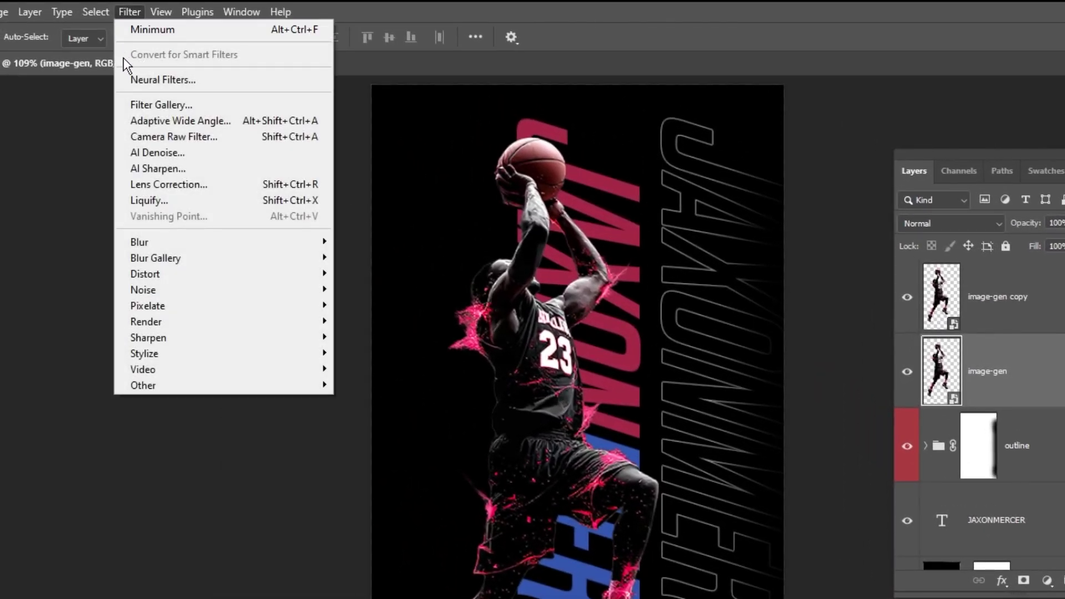
mouse_move(171, 264)
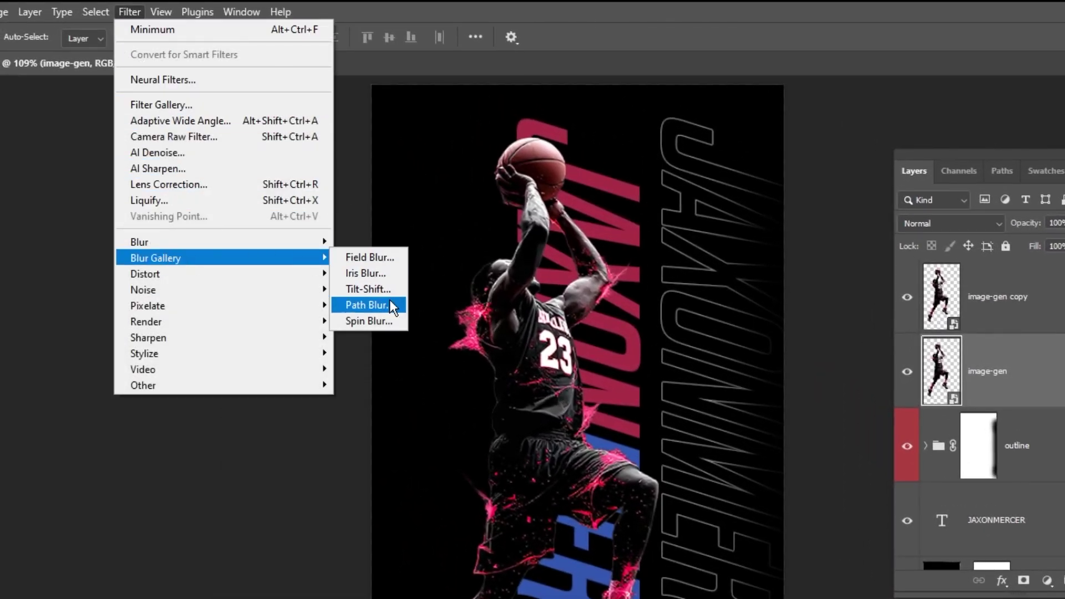
left_click(380, 305)
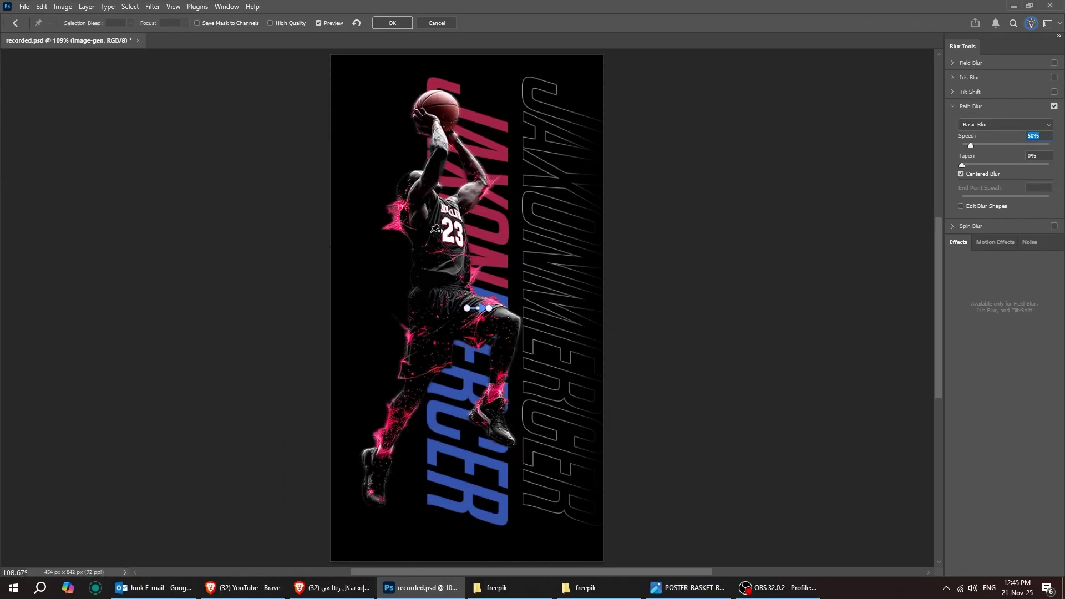
left_click_drag(488, 308, 266, 364)
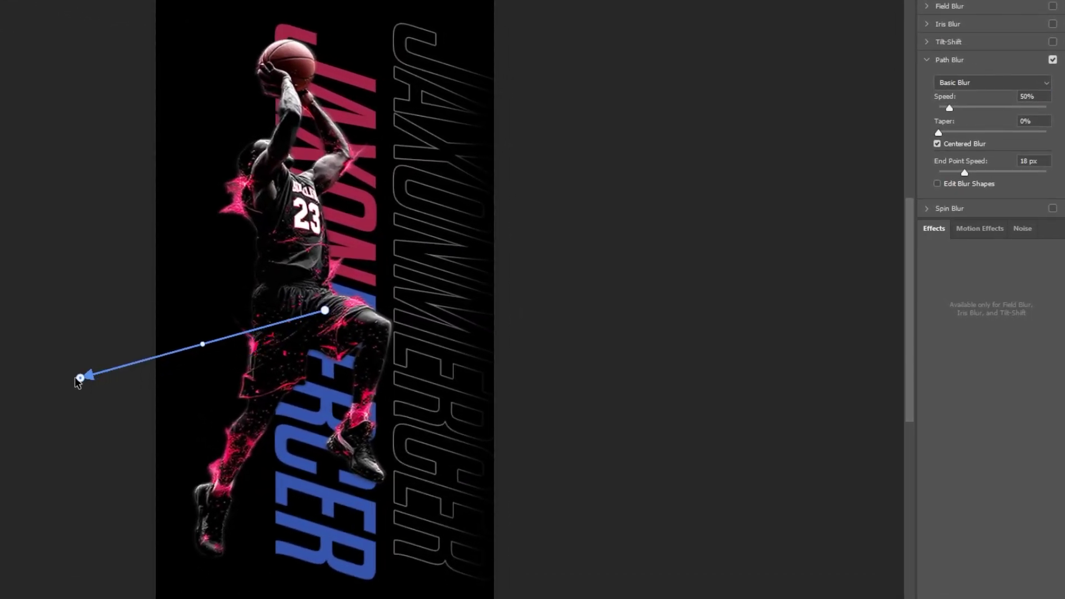
left_click_drag(328, 316, 308, 261)
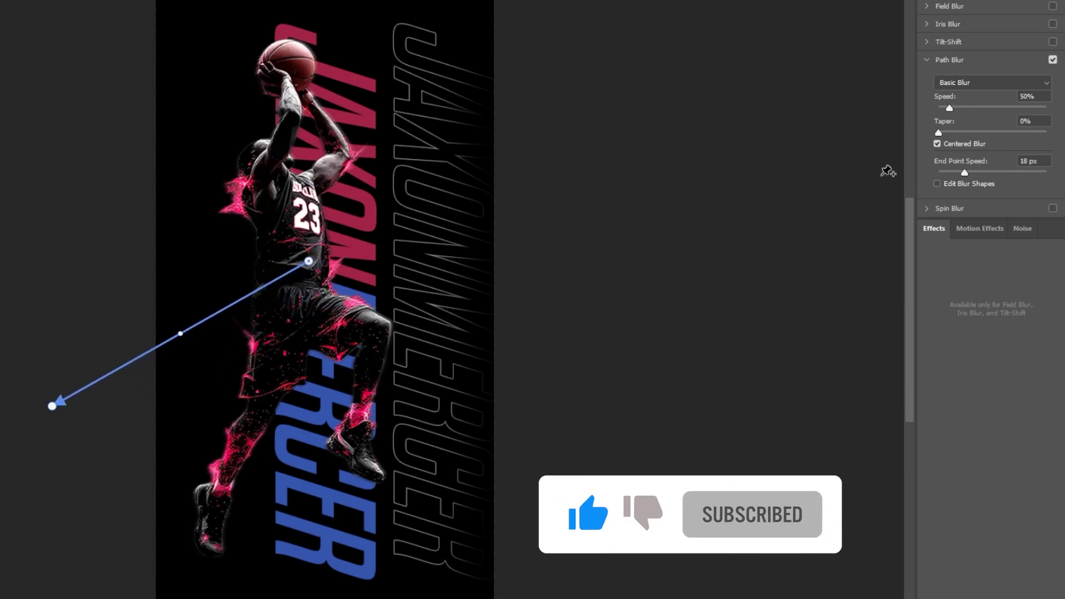
left_click(938, 143)
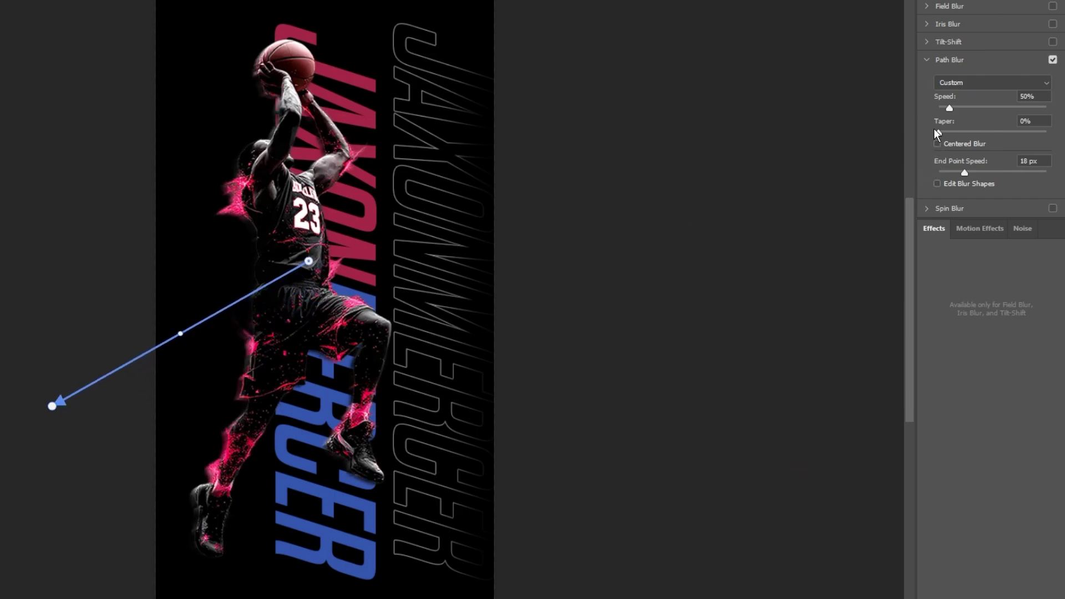
left_click_drag(938, 132, 996, 109)
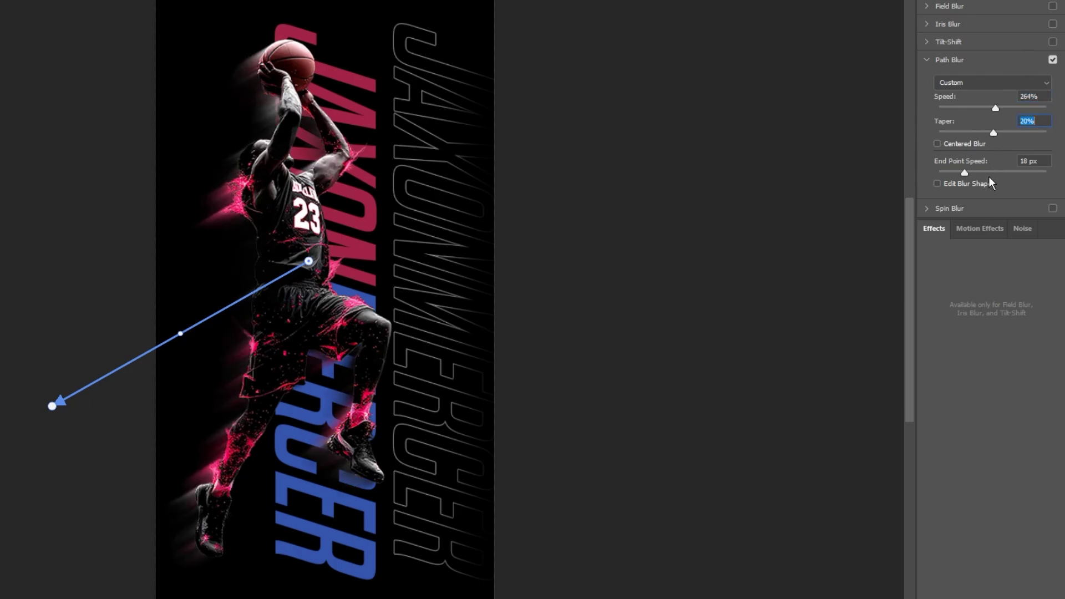
mouse_move(984, 174)
left_mouse_down()
mouse_move(999, 173)
mouse_move(977, 175)
left_mouse_up()
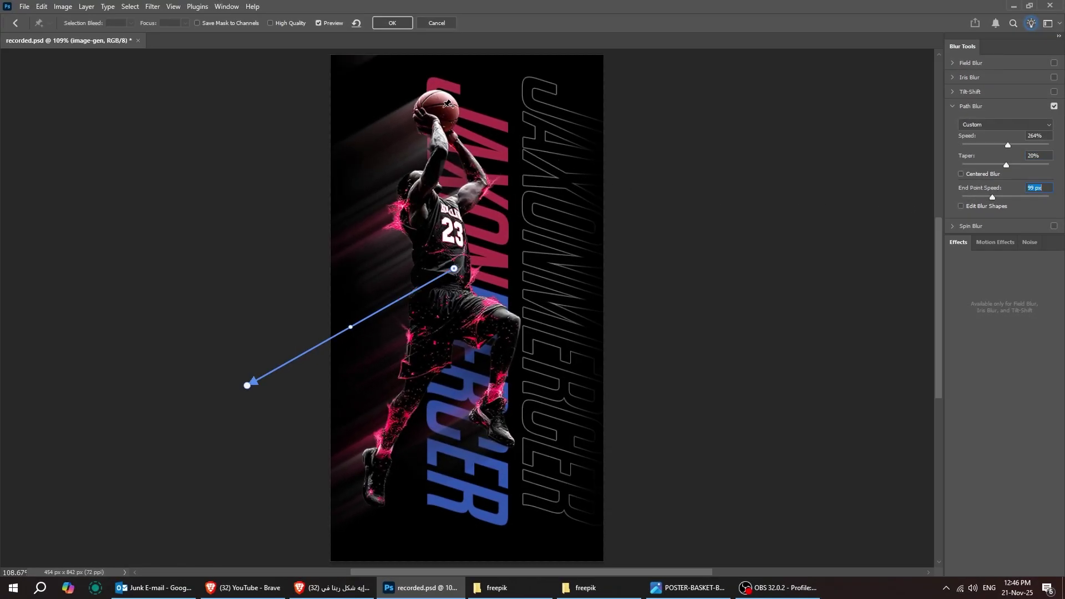
left_click(393, 23)
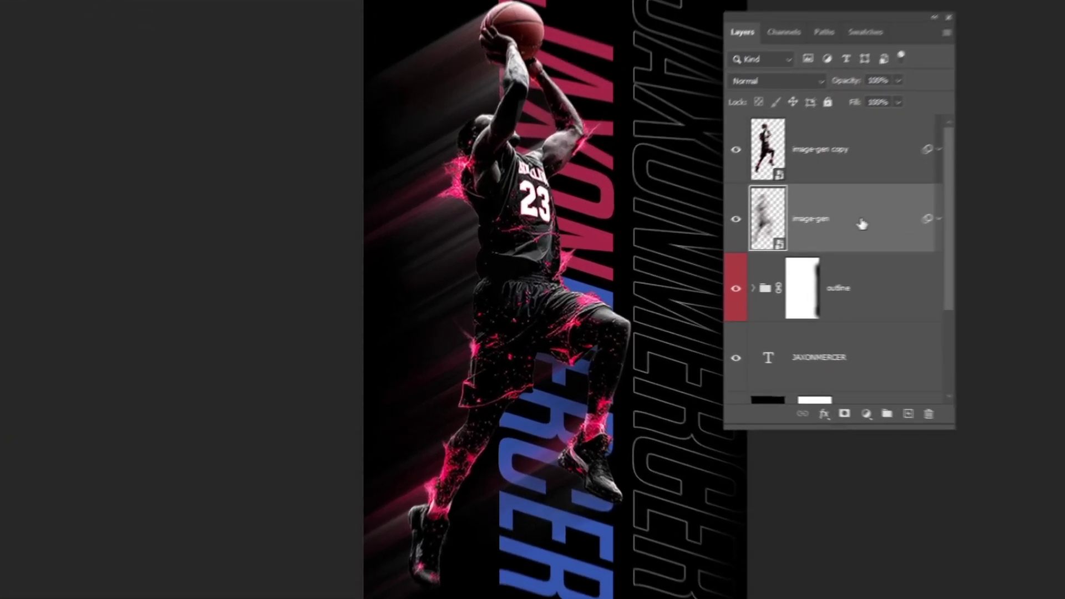
- Group both image-gen layers into a group named man with an orange label
left_click(851, 159, "shift")
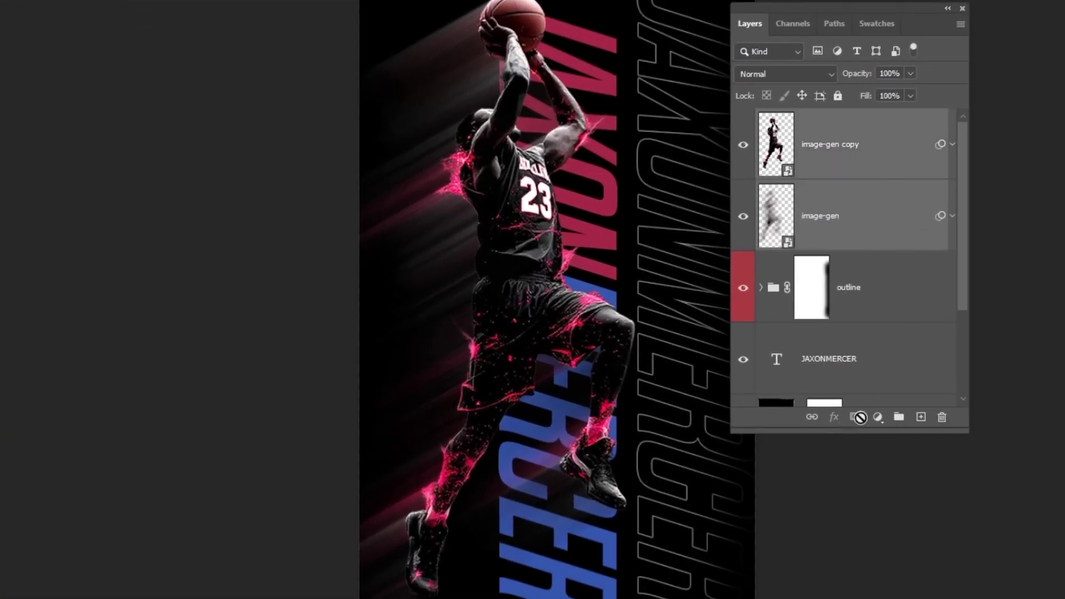
left_click(898, 418)
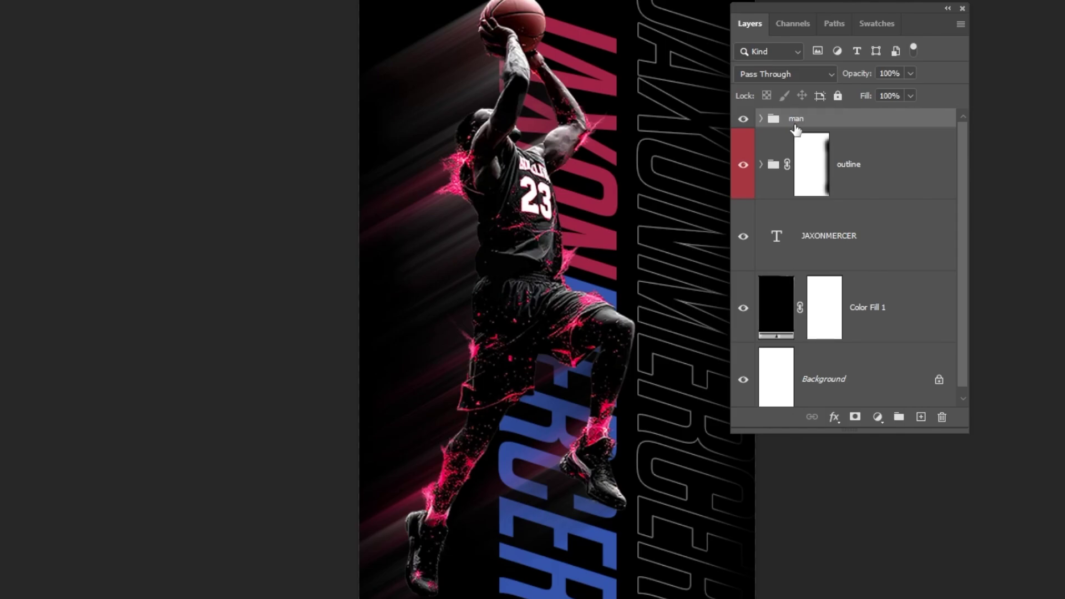
right_click(799, 124)
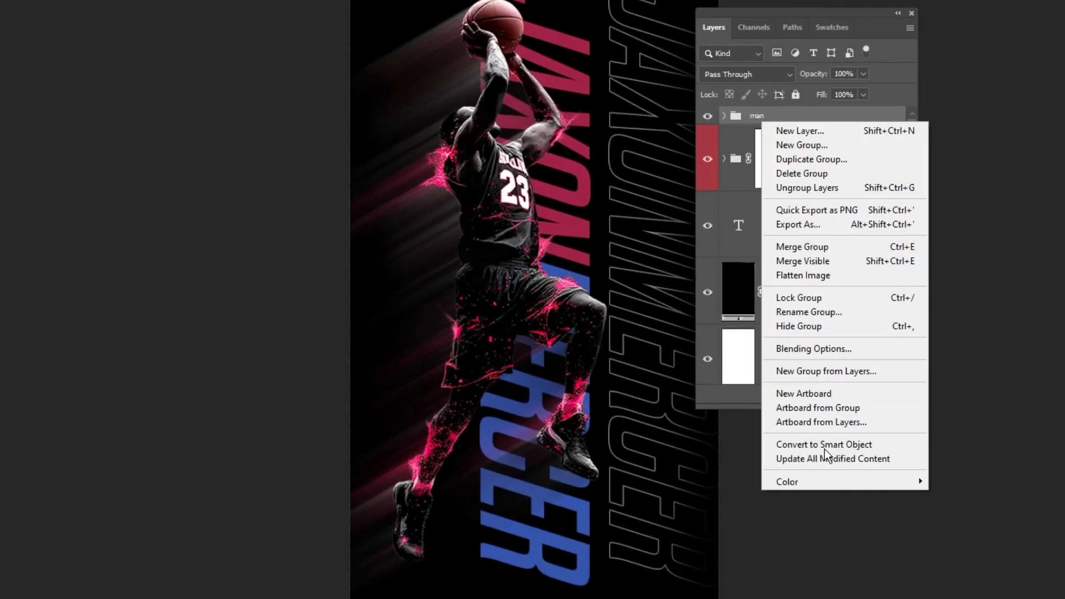
mouse_move(821, 482)
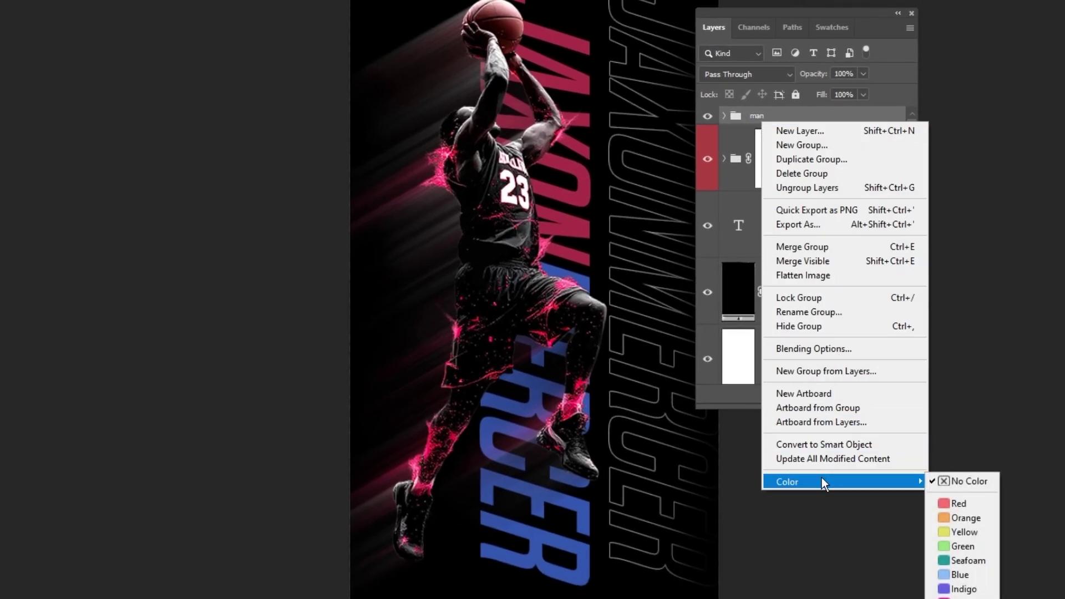
left_click(966, 518)
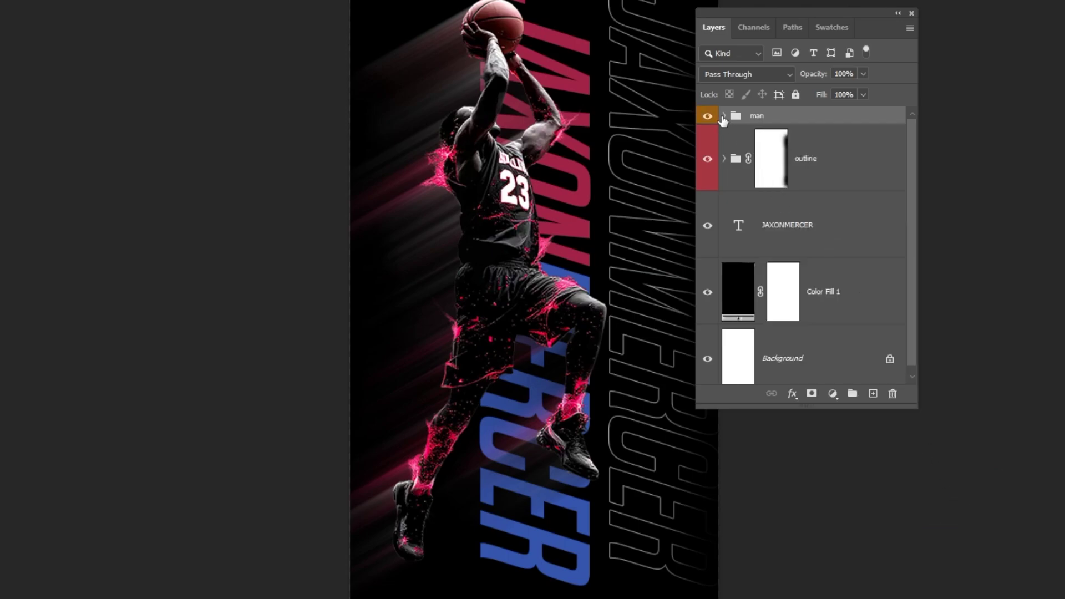
- Duplicate the blurred image-gen layer inside man, then nudge the group up and left
left_click(723, 117)
left_click(830, 232)
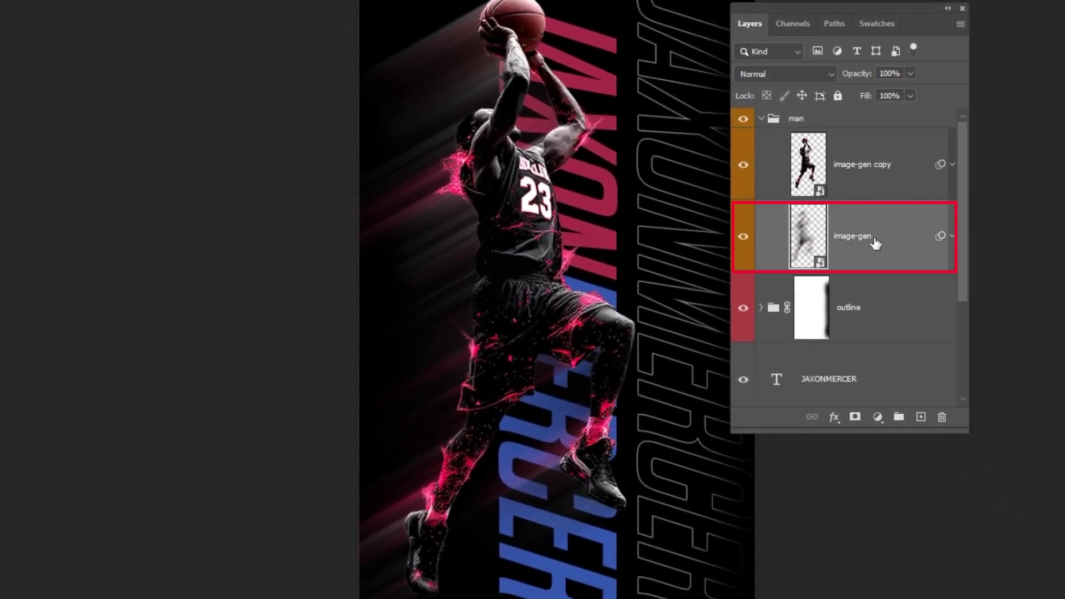
mouse_move(884, 247)
left_mouse_down()
mouse_move(904, 399)
mouse_move(922, 404)
mouse_move(921, 415)
mouse_move(892, 268)
mouse_move(927, 392)
mouse_move(922, 418)
left_mouse_up()
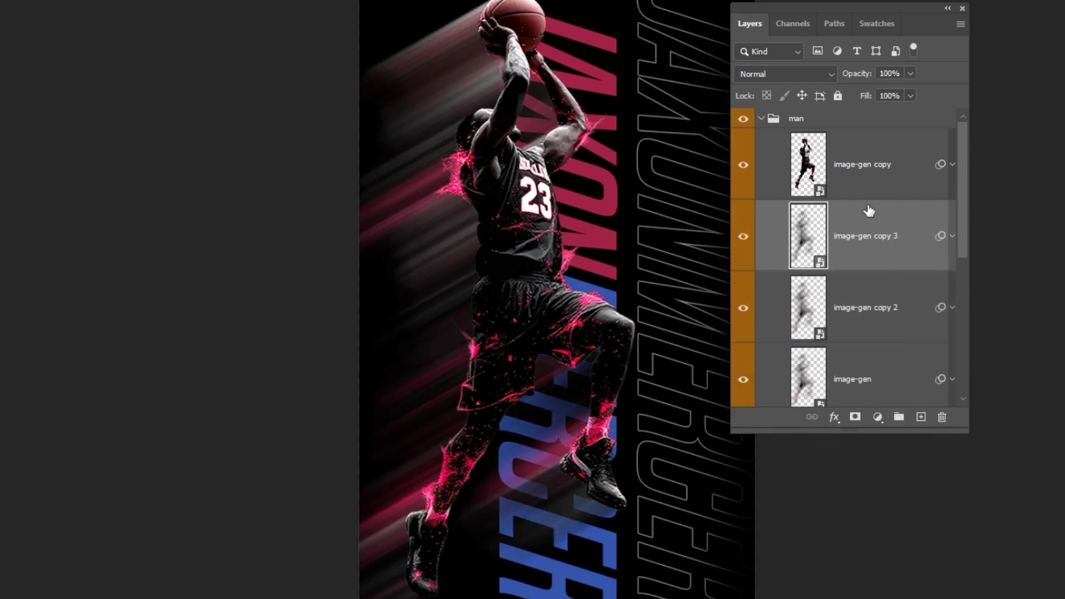
left_click(761, 119)
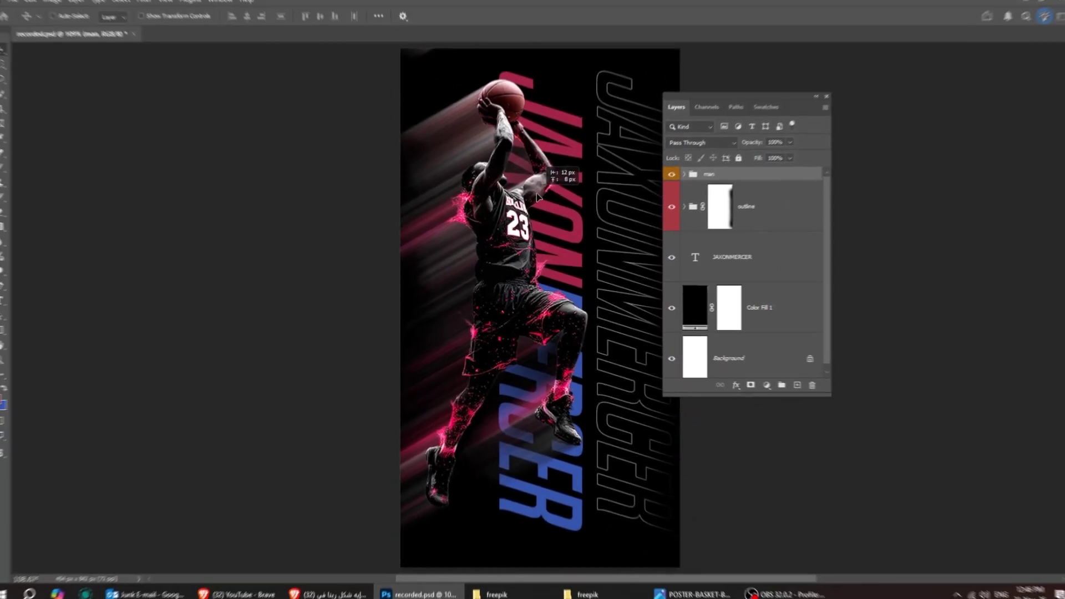
left_click_drag(563, 155, 546, 147)
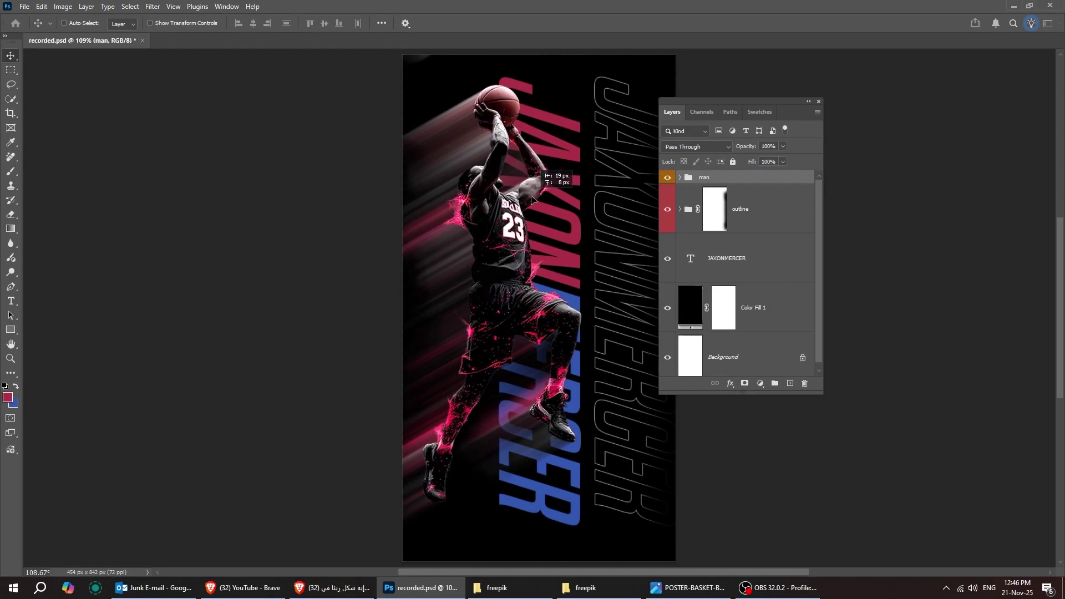
left_click_drag(579, 225, 504, 219)
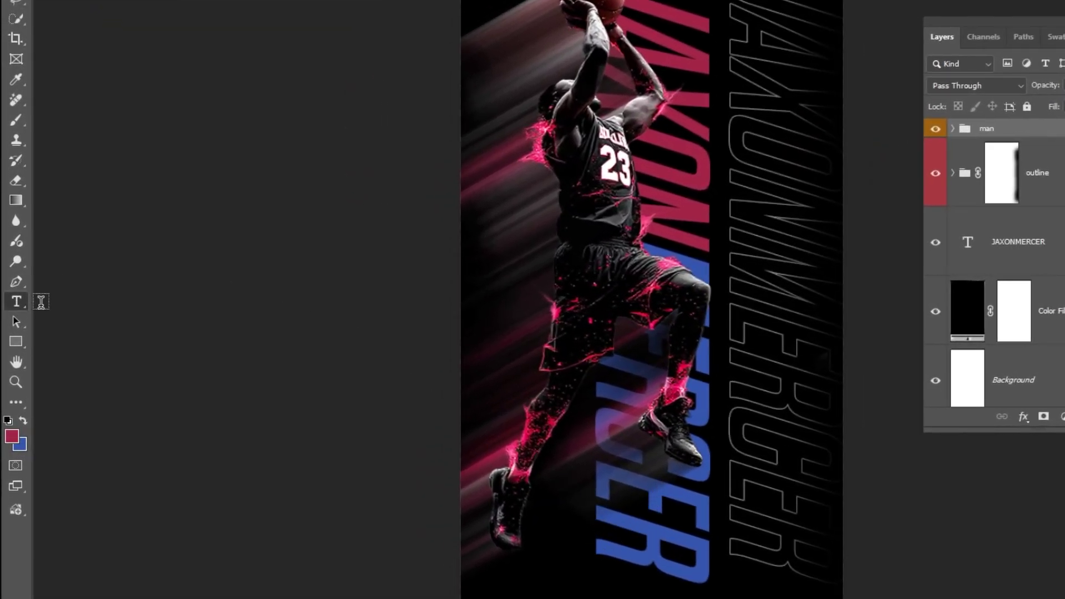
left_click(508, 598)
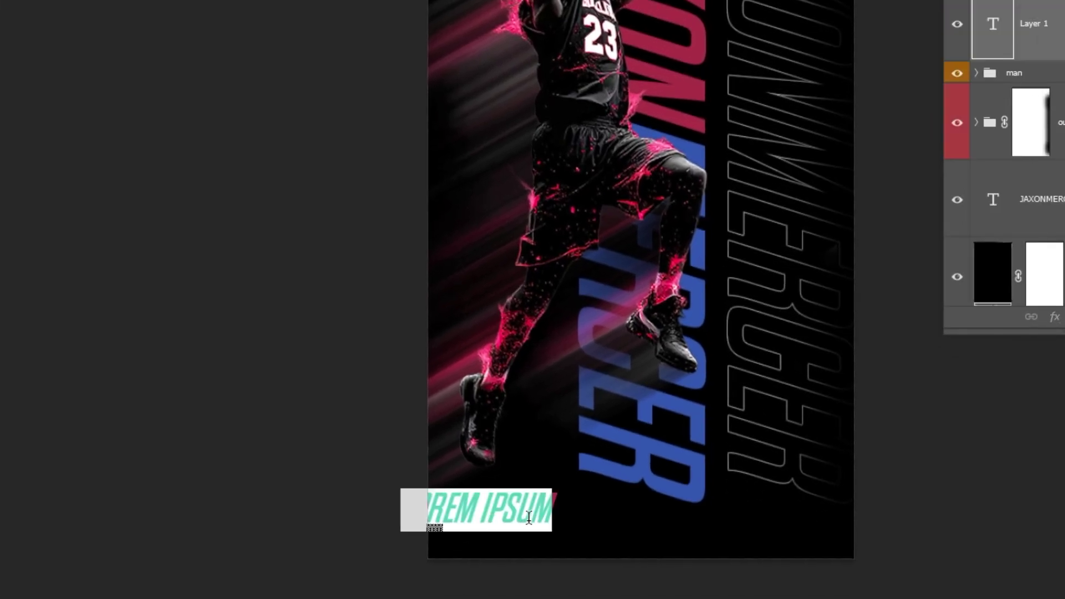
type("JA")
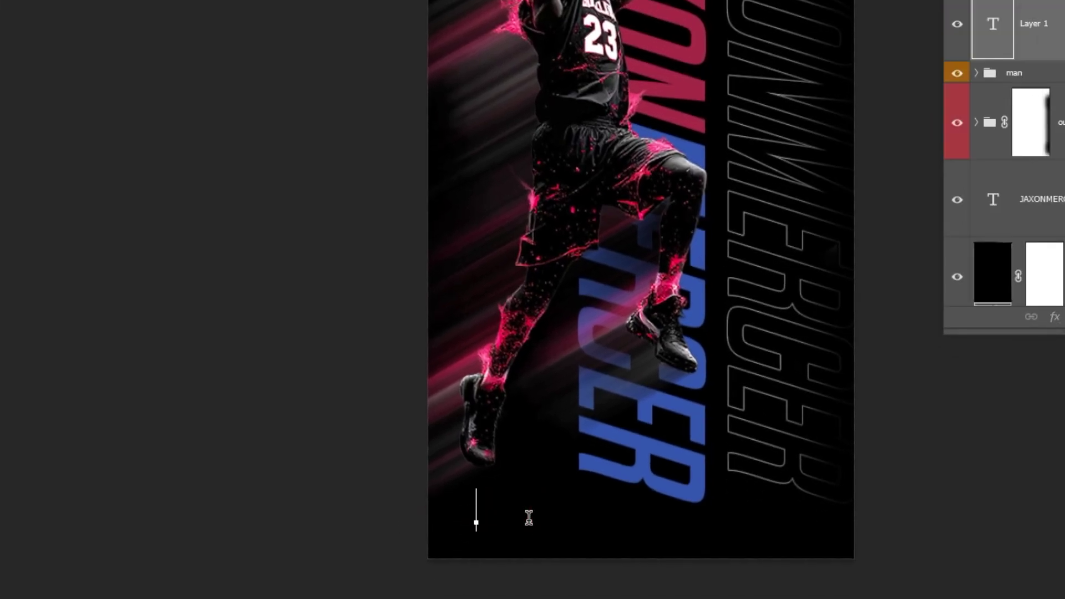
type("JAXONMERCER")
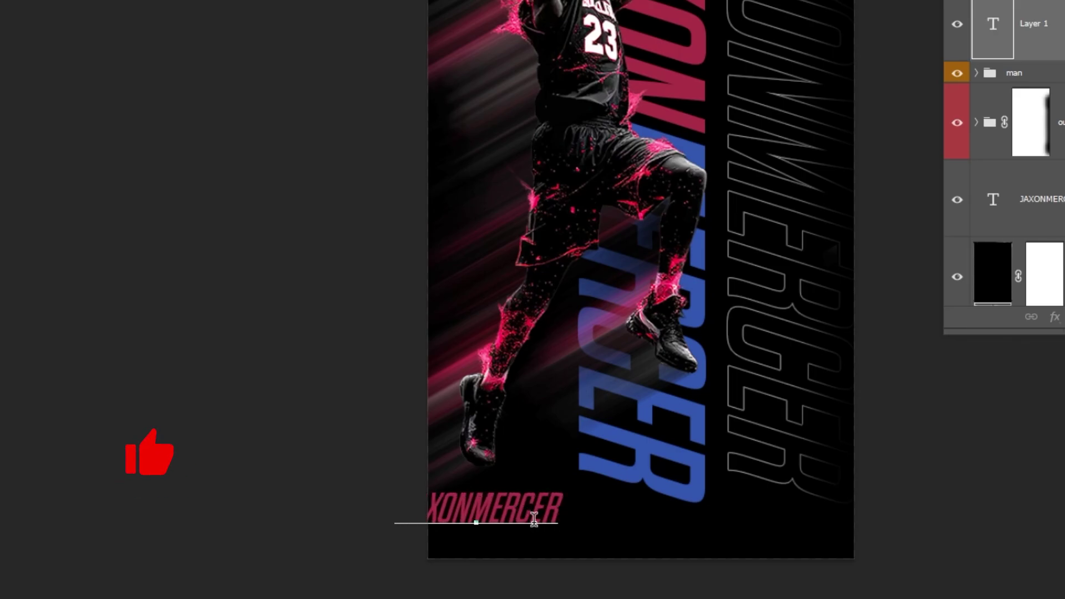
left_click(469, 518)
key("ctrl+Return")
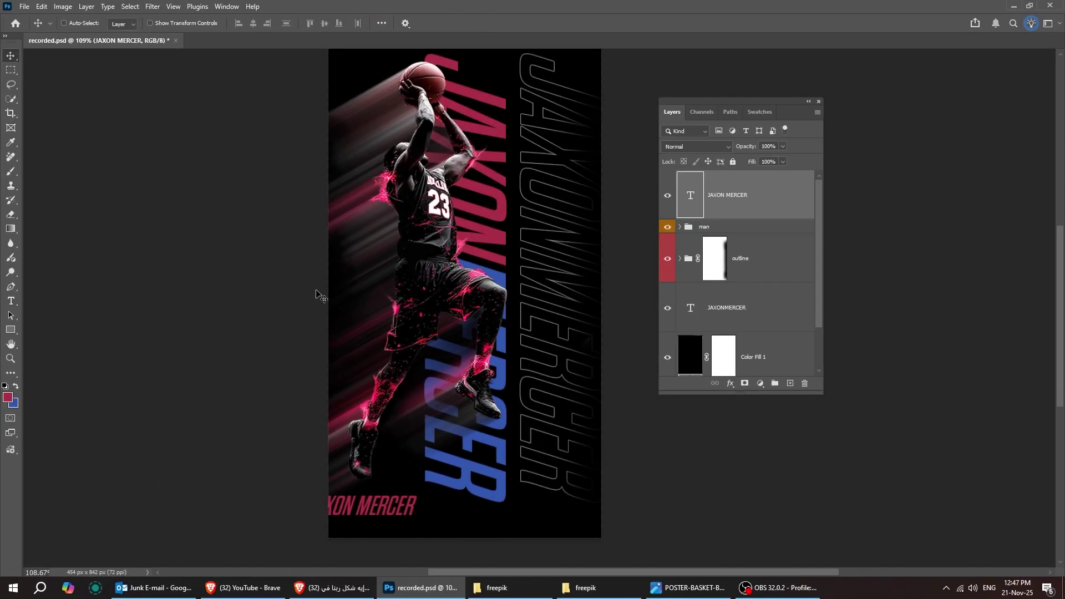
left_click_drag(376, 491, 407, 495)
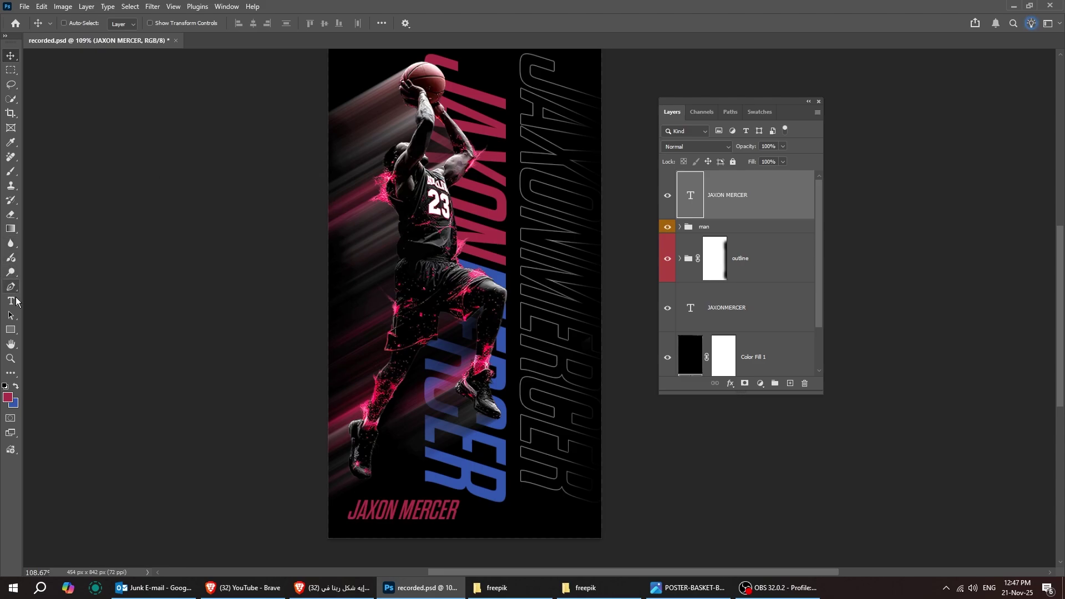
- Set the caption to Montserrat in white at 30 pt and centre it horizontally
left_click(15, 301)
left_click(441, 23)
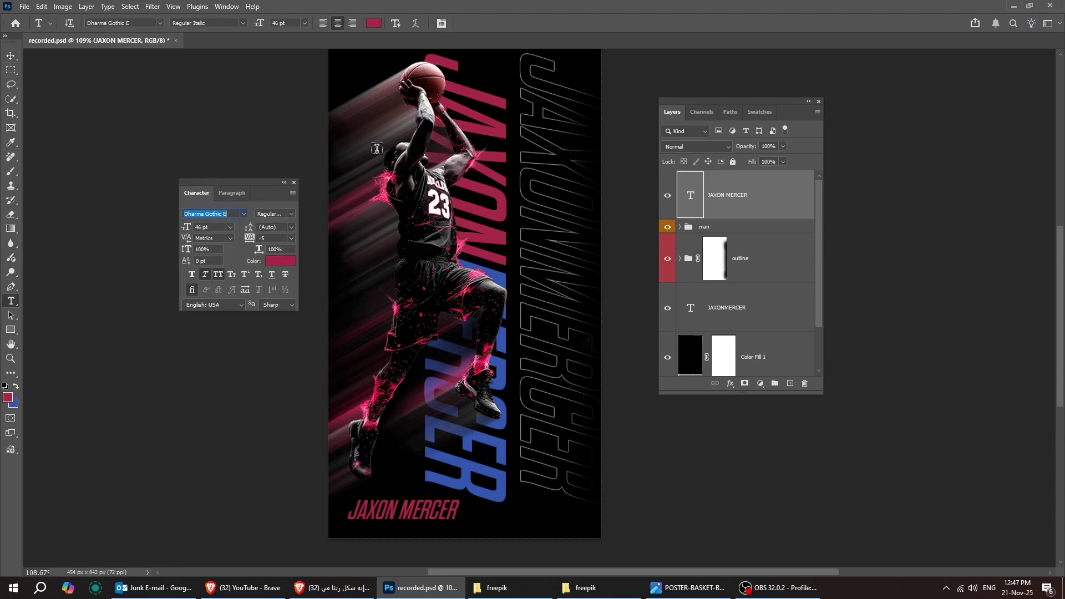
left_click_drag(255, 183, 260, 360)
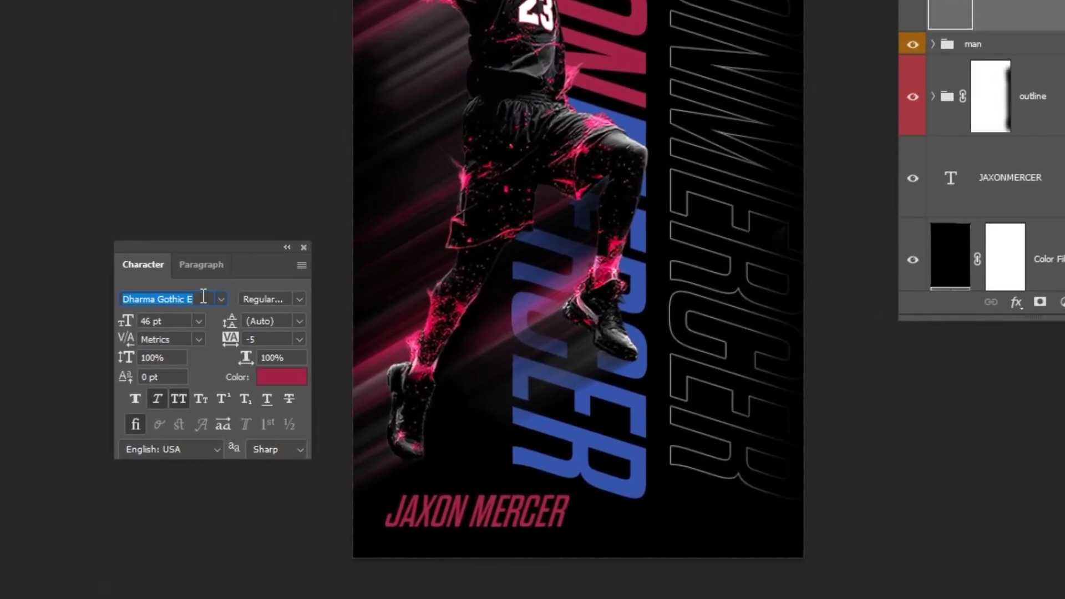
type("MONTSER")
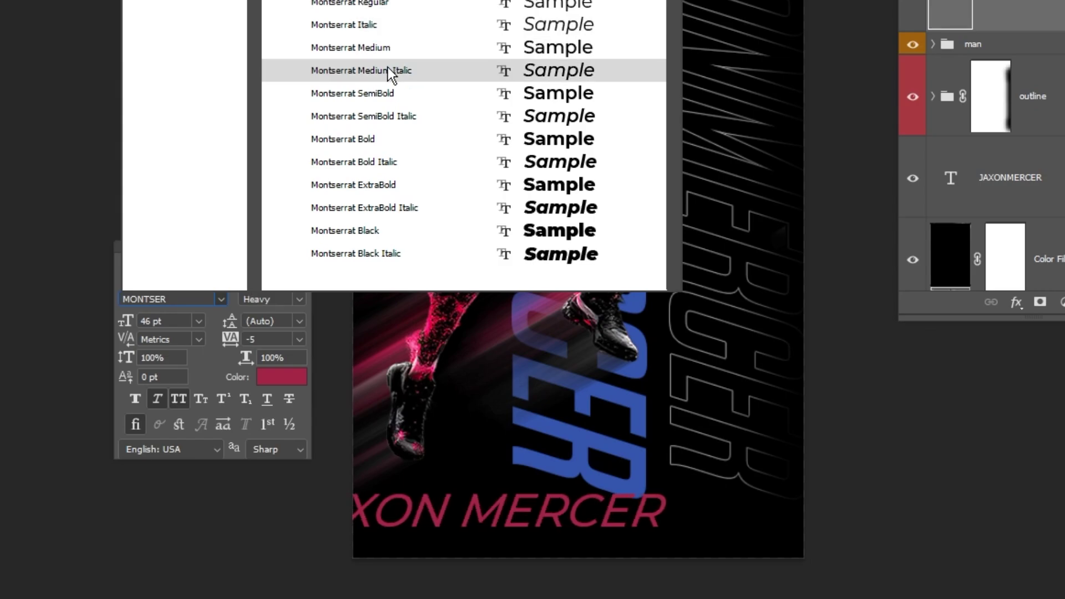
left_click(398, 111)
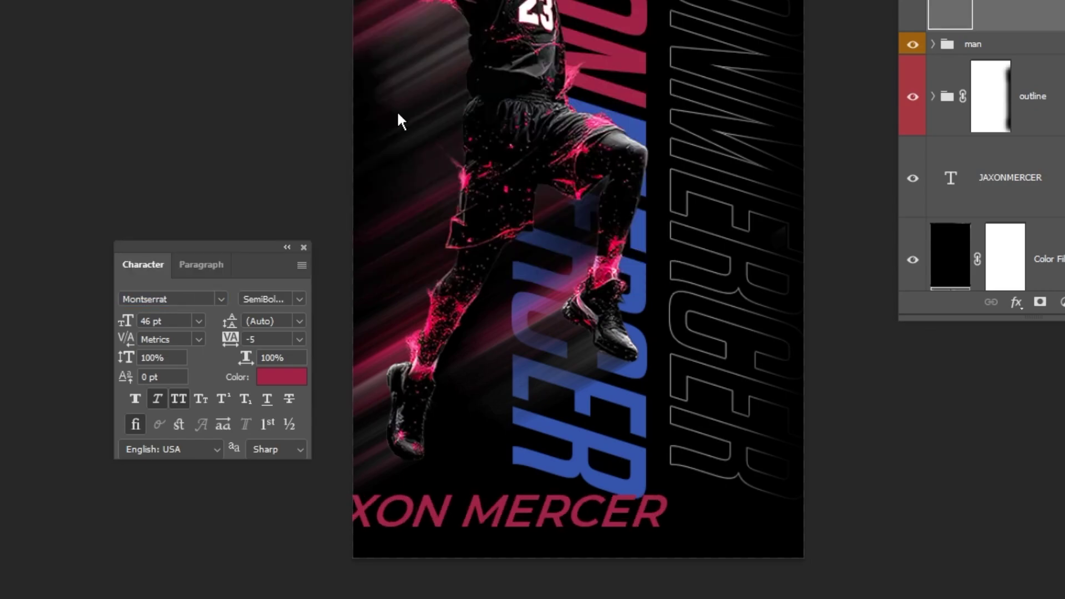
left_click(266, 376)
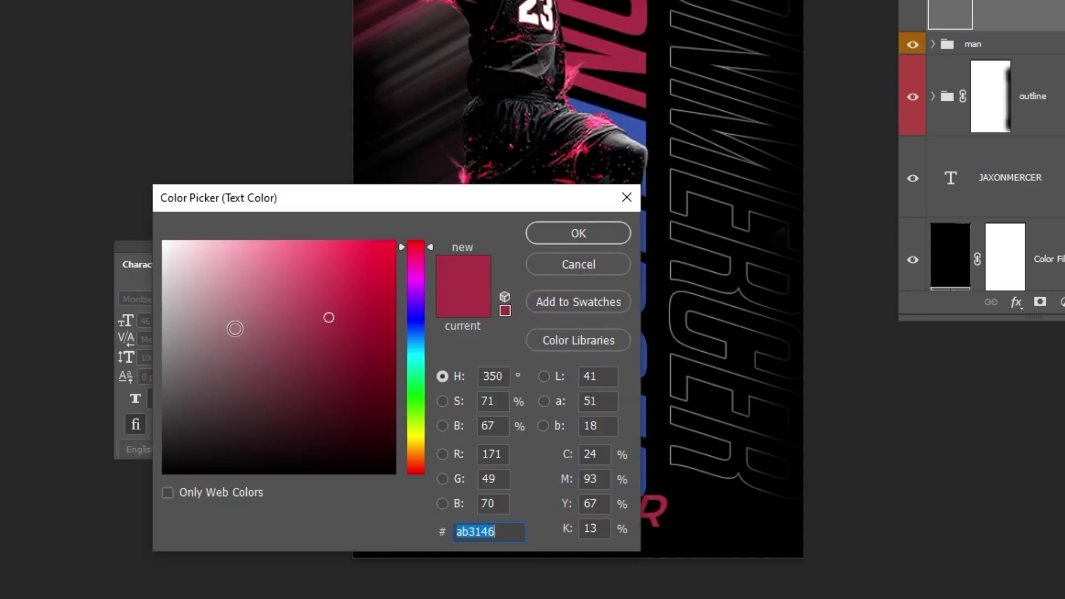
mouse_move(233, 325)
left_mouse_down()
mouse_move(166, 295)
mouse_move(129, 224)
left_mouse_up()
left_click(577, 234)
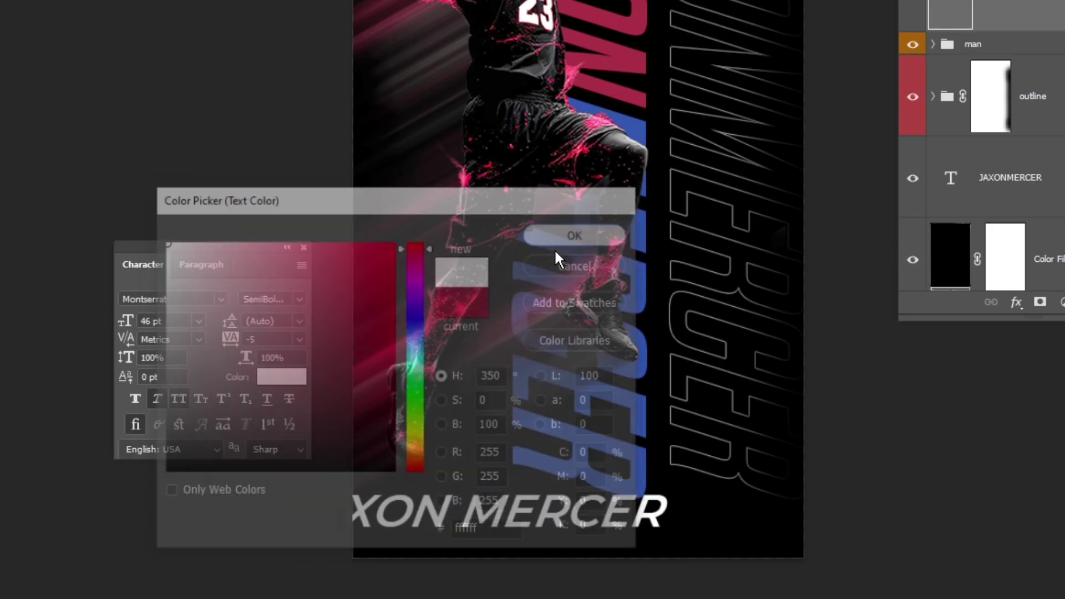
left_click(161, 321)
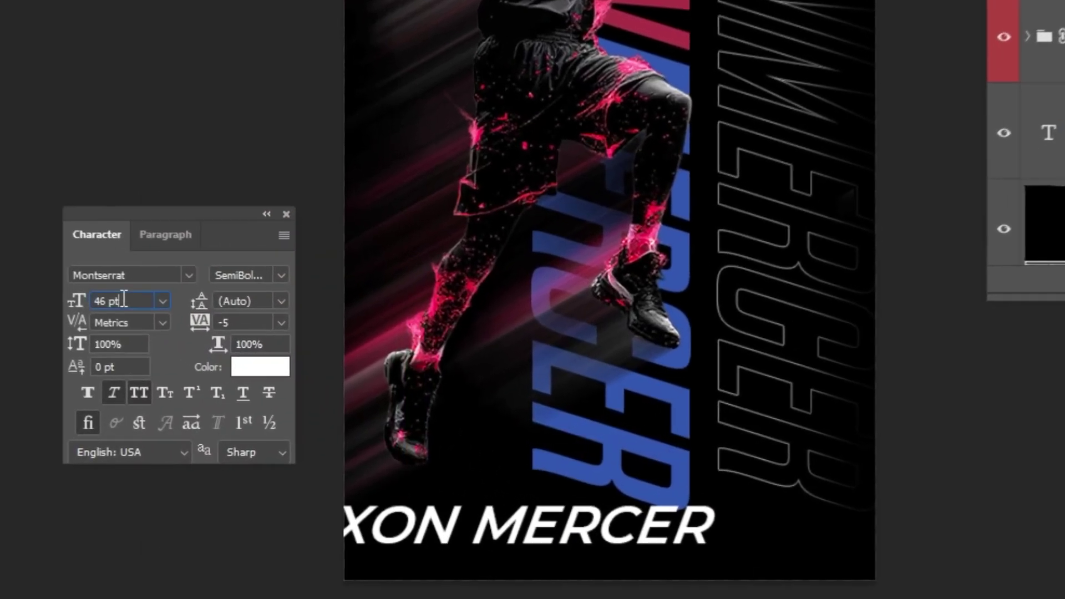
key("Return")
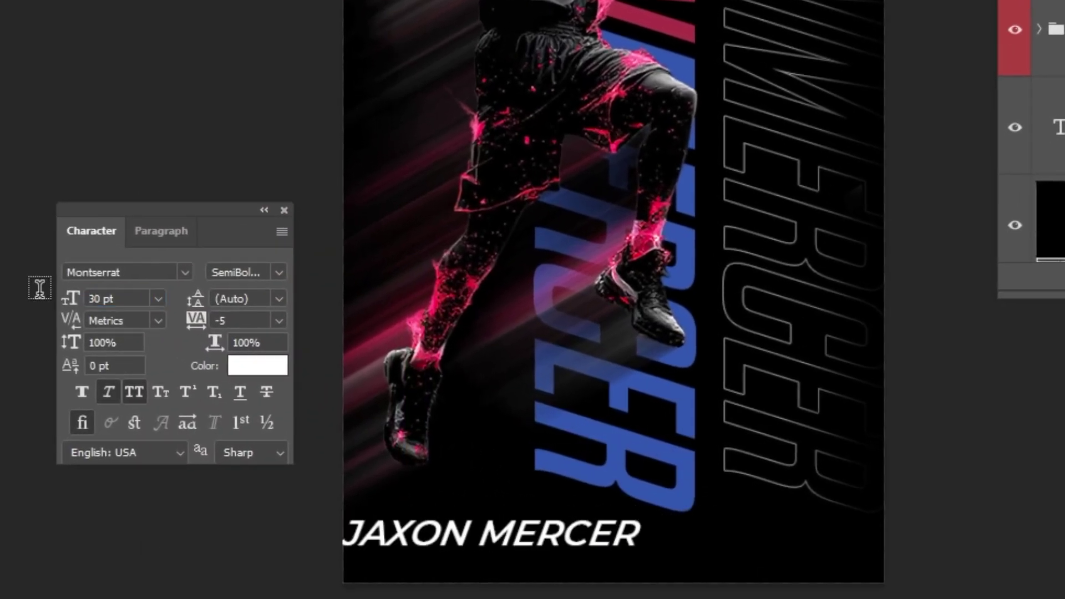
left_click_drag(610, 500, 352, 529)
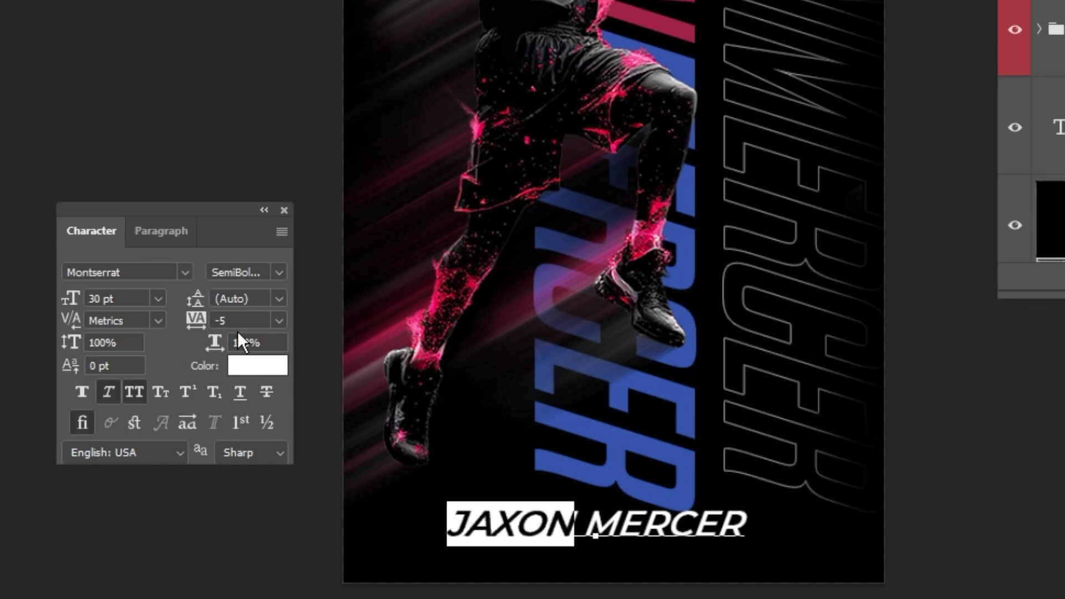
- Colour the word JAXON grey #777777 and commit the text
left_click(247, 367)
type("545454")
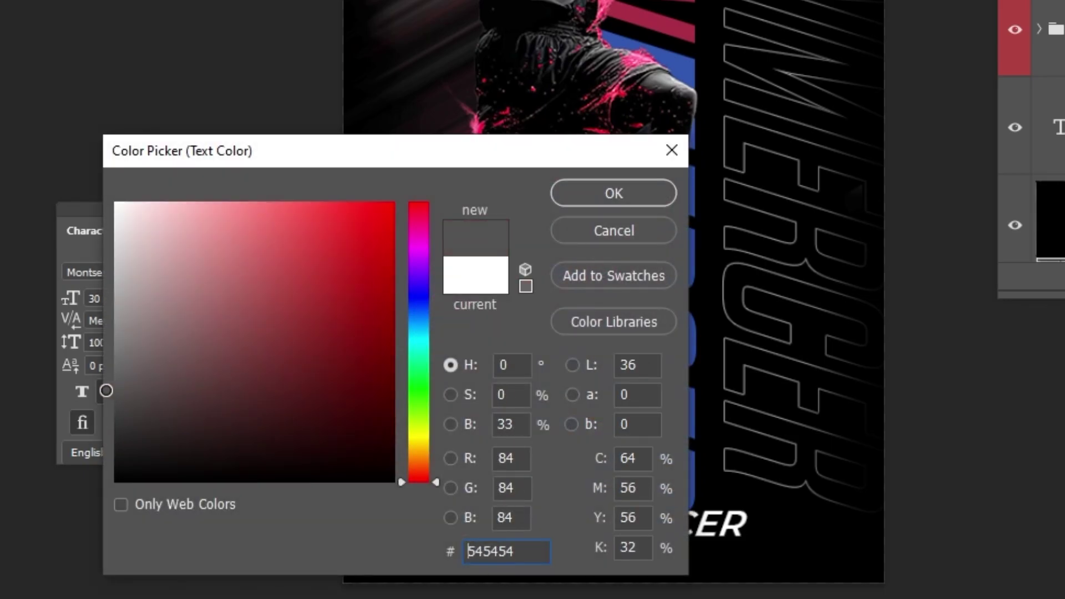
left_click_drag(106, 390, 93, 349)
left_click(605, 189)
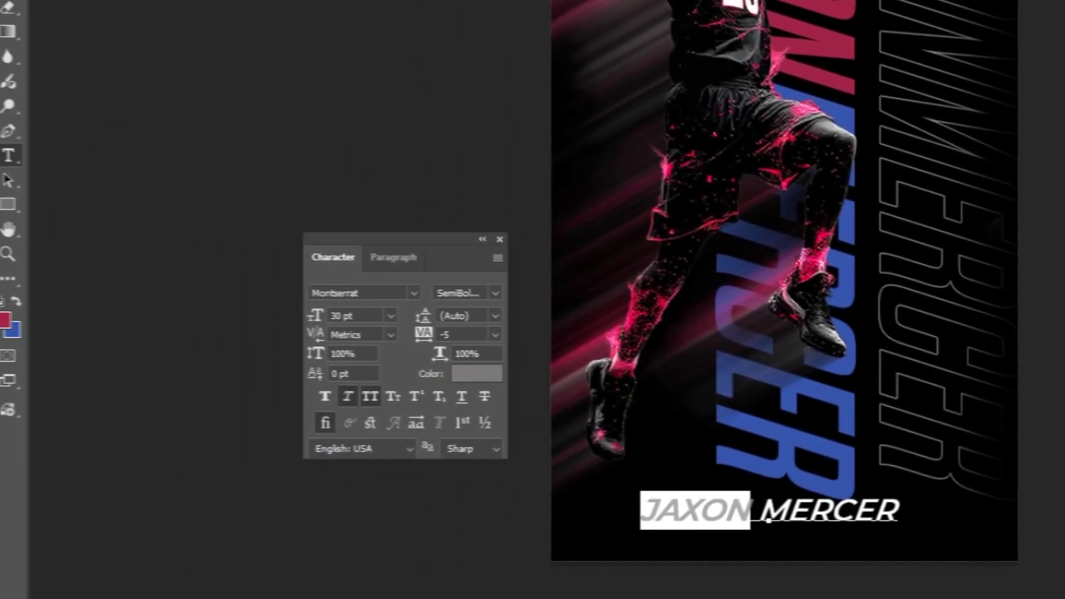
key("ctrl+Return")
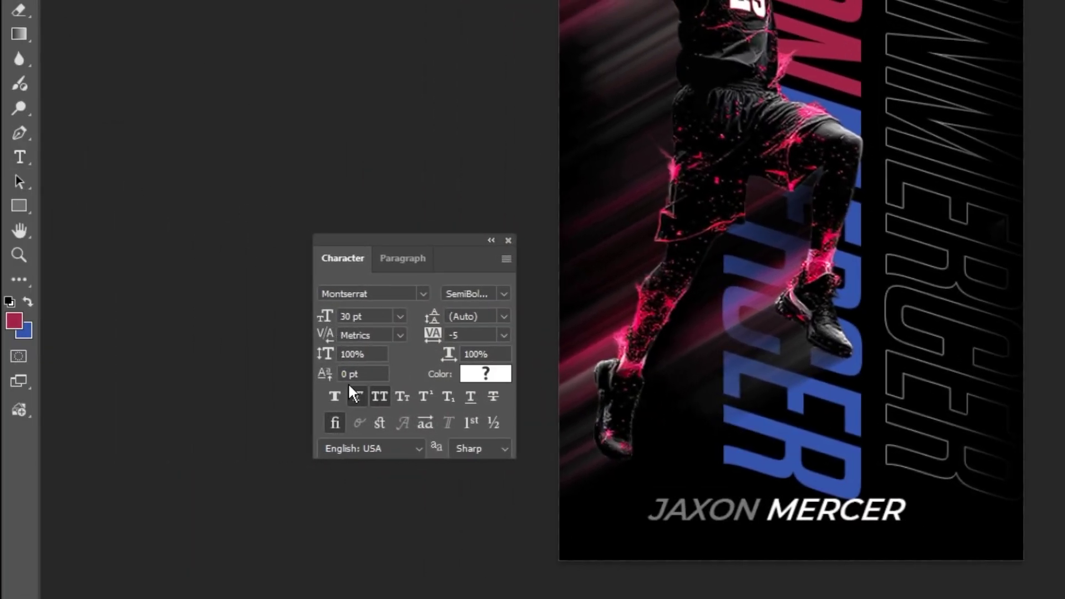
- Apply faux italic and set the caption to 25 pt with -20 tracking
left_click(353, 392)
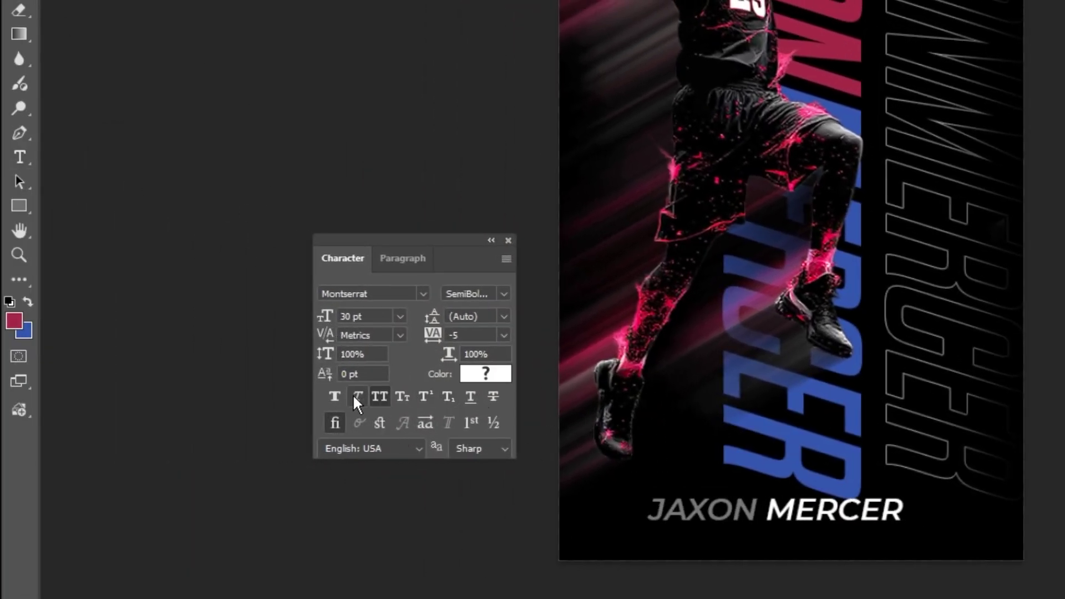
left_click(355, 397)
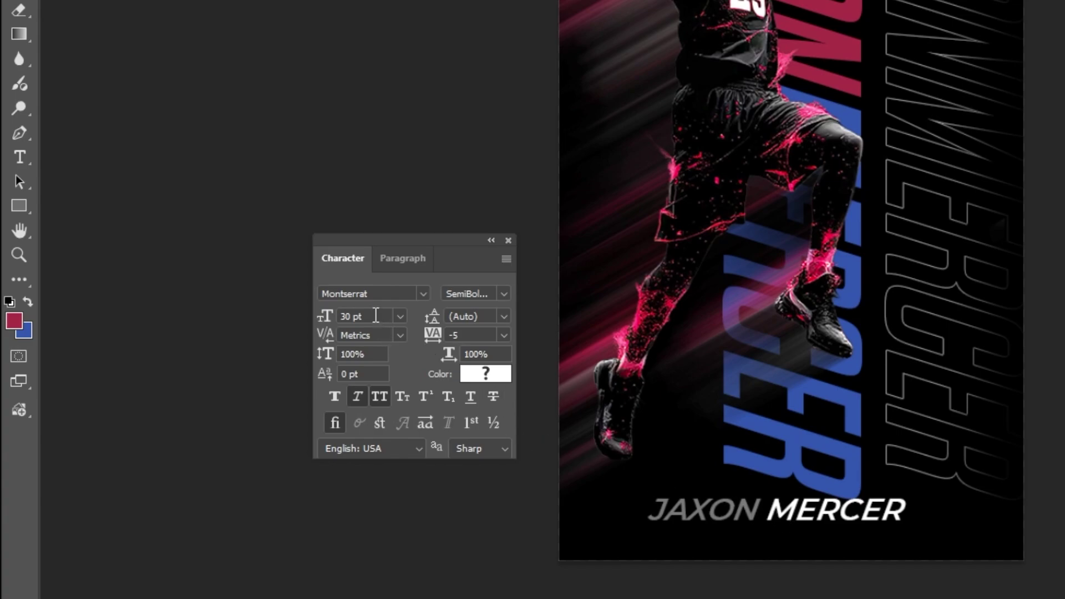
type("25")
key("Return")
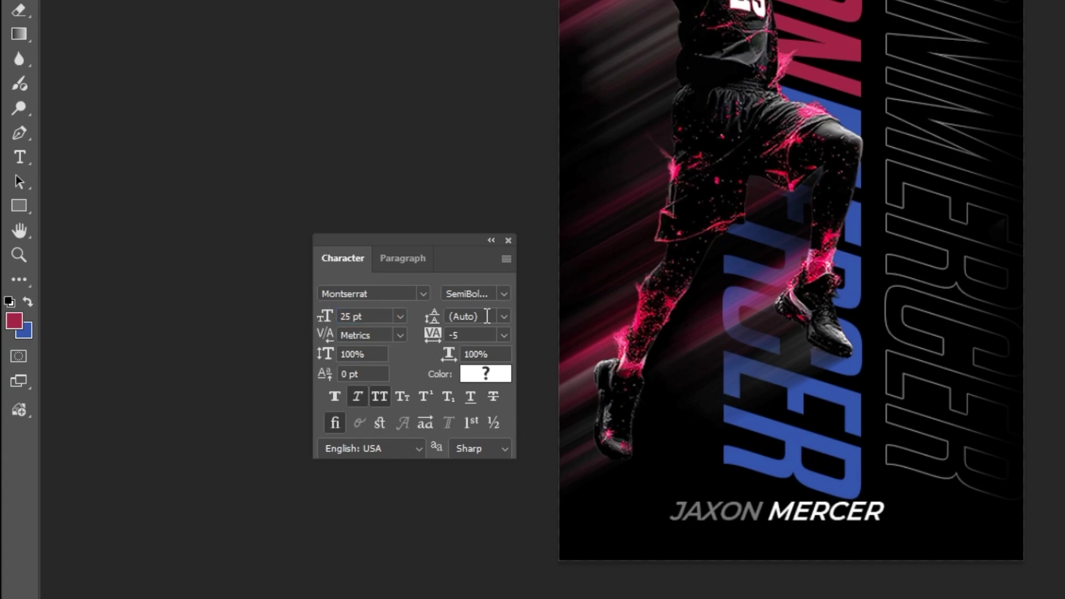
key("Return")
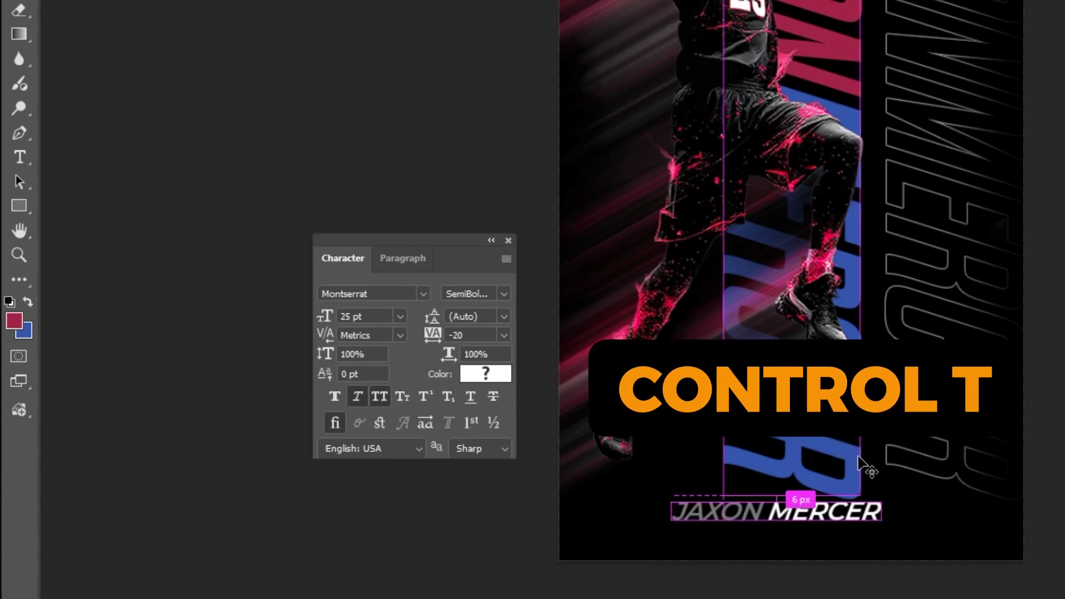
- Rotate the JAXON MERCER caption 90° to vertical and scale it to about 63%
key("ctrl+t")
left_click_drag(912, 501, 792, 554)
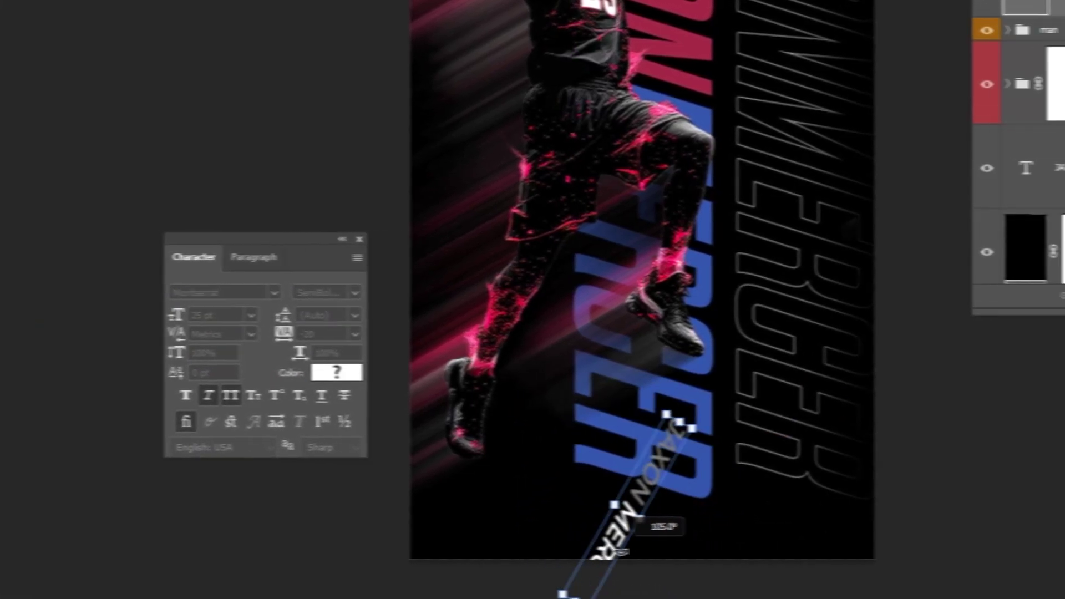
left_click_drag(533, 552, 421, 441)
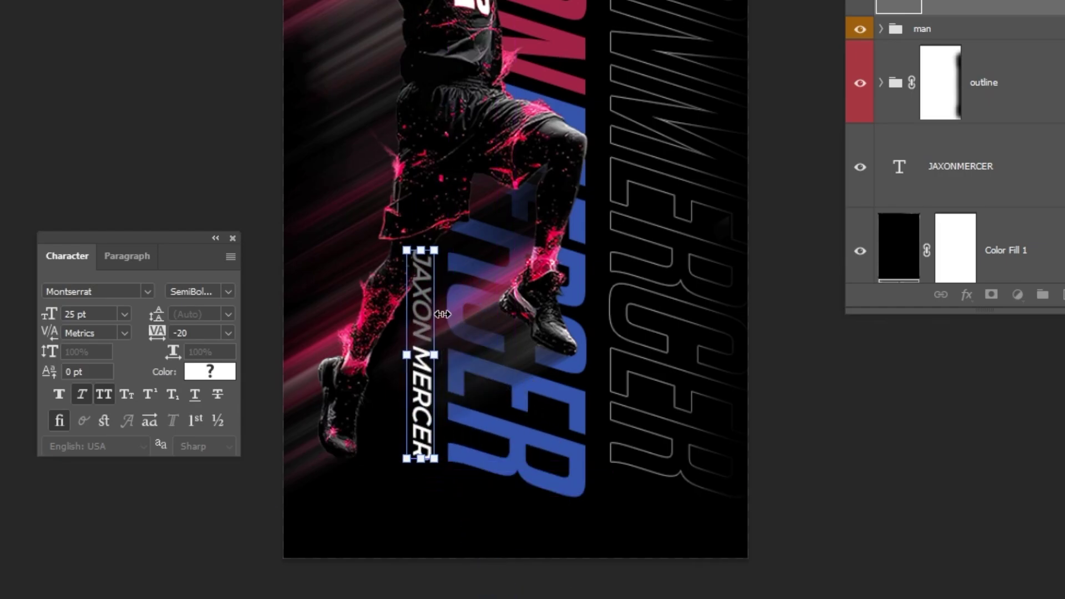
left_click_drag(416, 299, 416, 299)
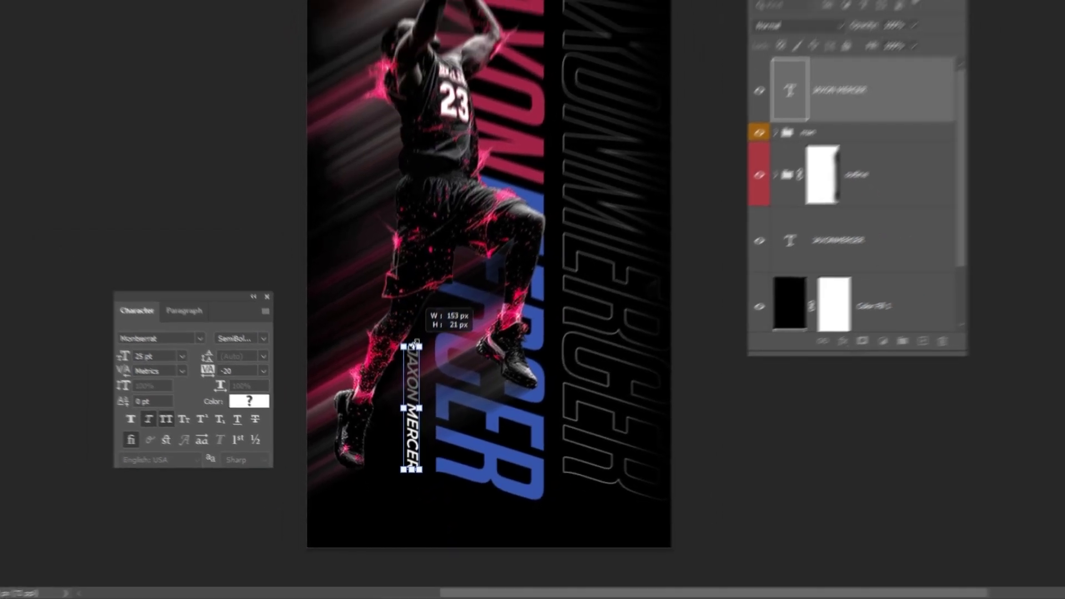
left_click_drag(416, 345, 358, 362)
key("Return")
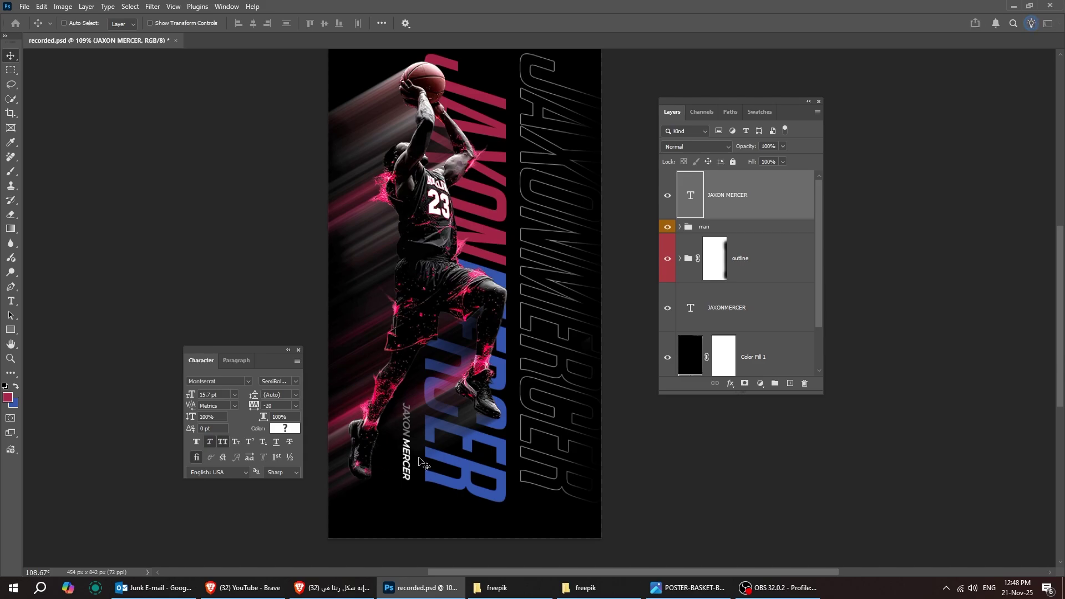
- Place the caption beside the blue lettering, below the outline group, and copy it near the top
left_click_drag(420, 460, 466, 472)
left_click_drag(763, 206, 766, 281)
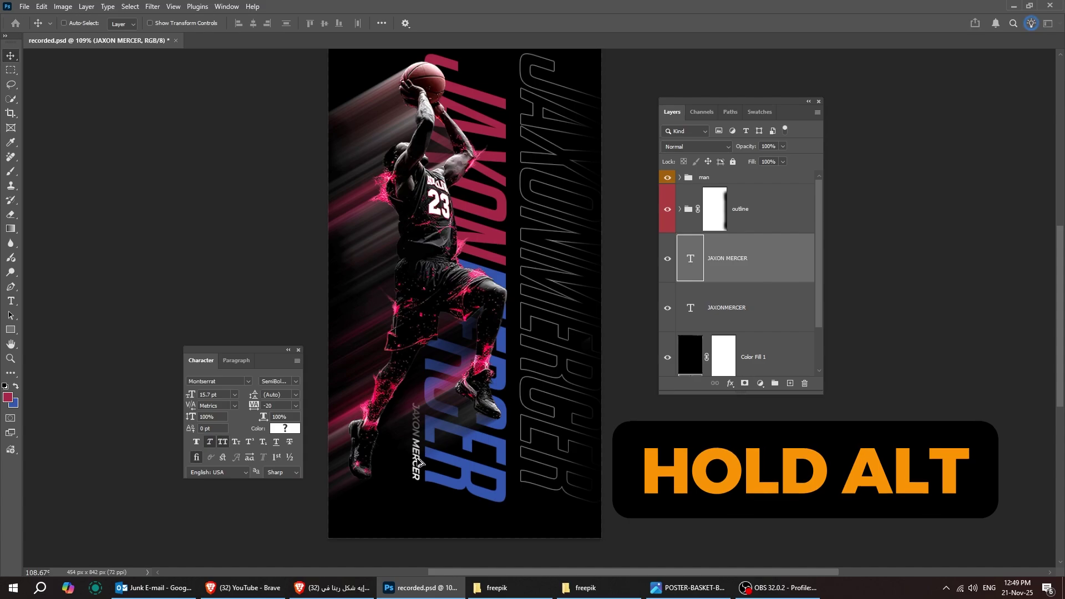
left_click_drag(420, 464, 515, 159)
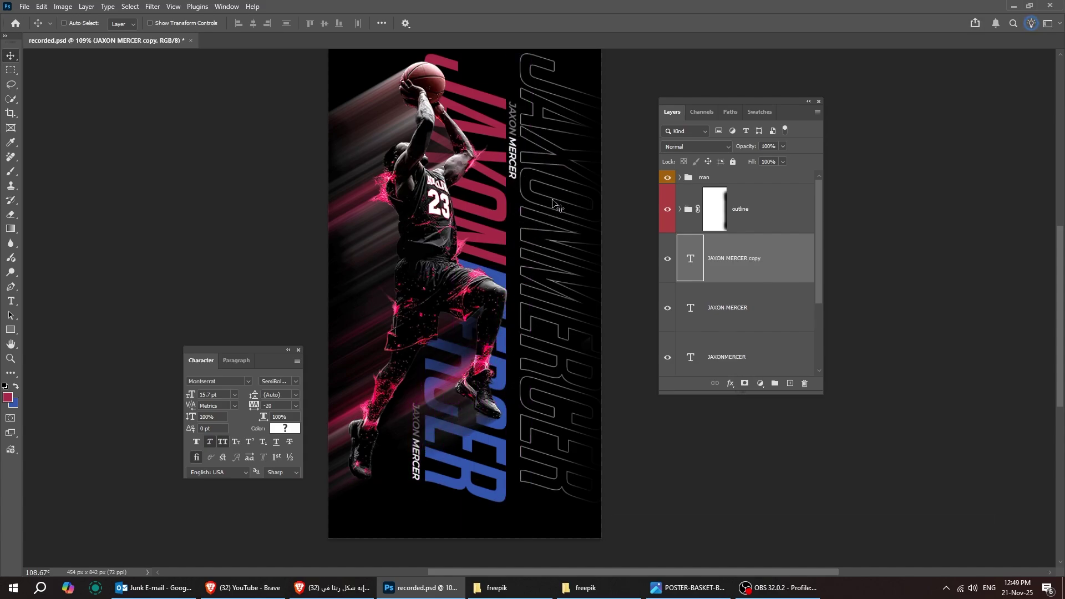
- Place plastic-texture above the man group, scaled to cover the whole poster
left_click(715, 178)
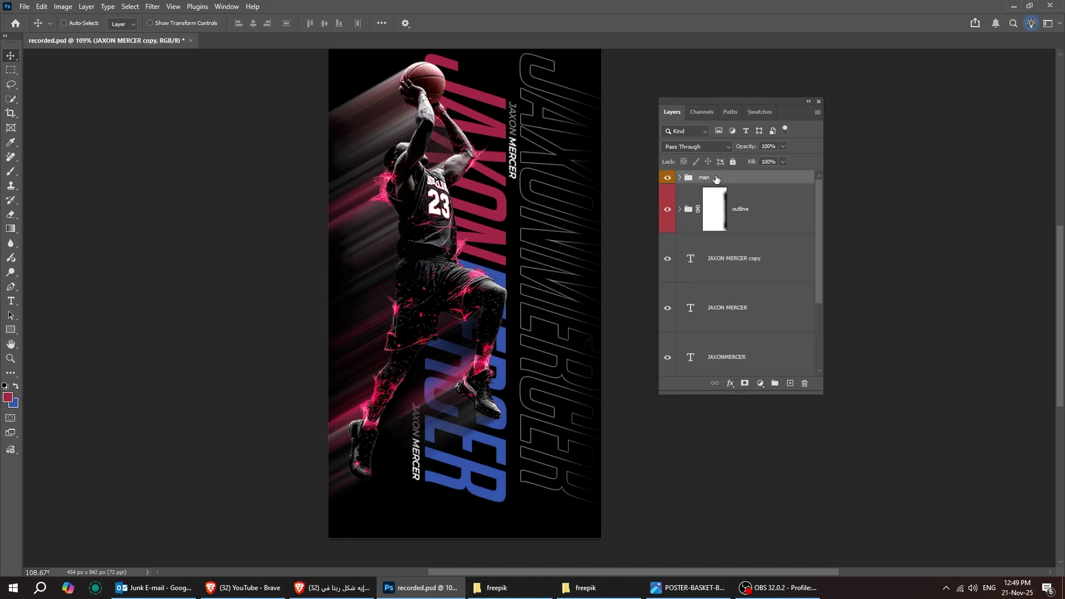
left_click(518, 587)
left_click_drag(533, 184, 458, 151)
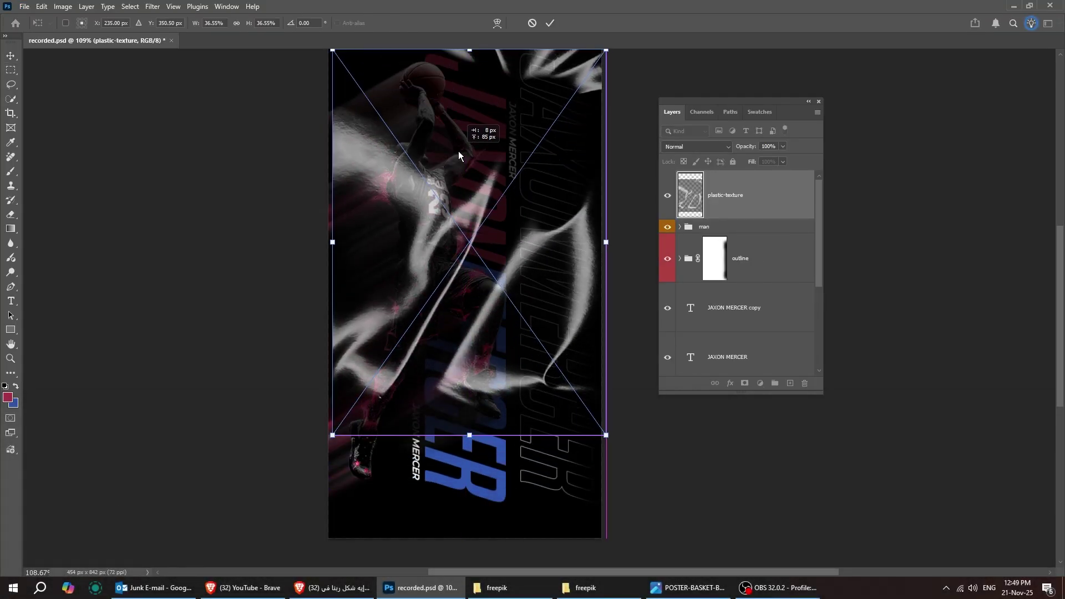
left_click_drag(610, 442, 701, 533)
key("Return")
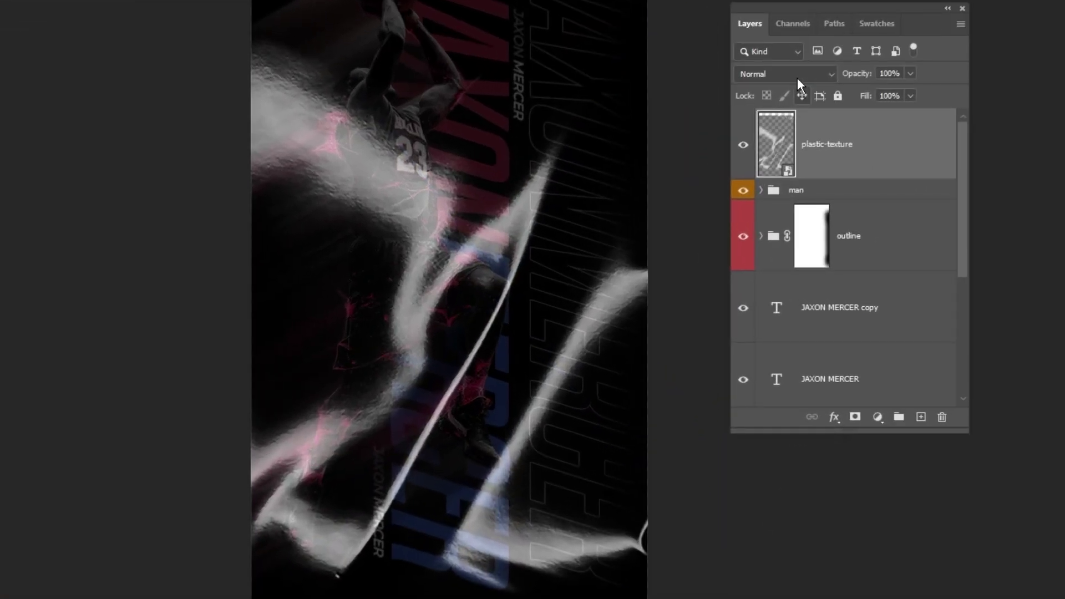
- Set the texture layer to Screen blend mode and add a layer mask
left_click(734, 125)
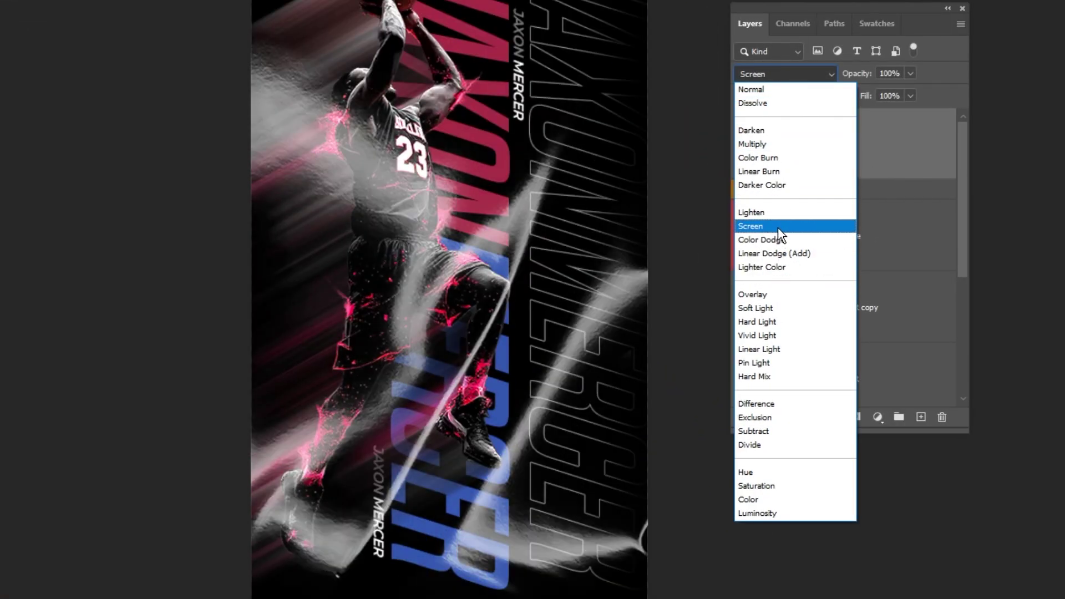
left_click(778, 226)
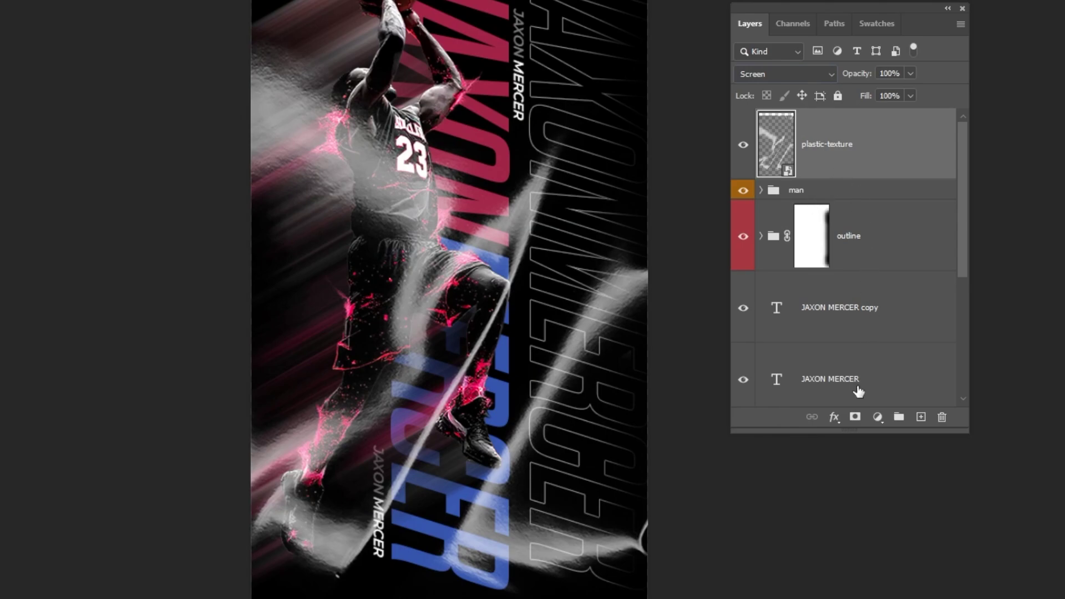
left_click(855, 418)
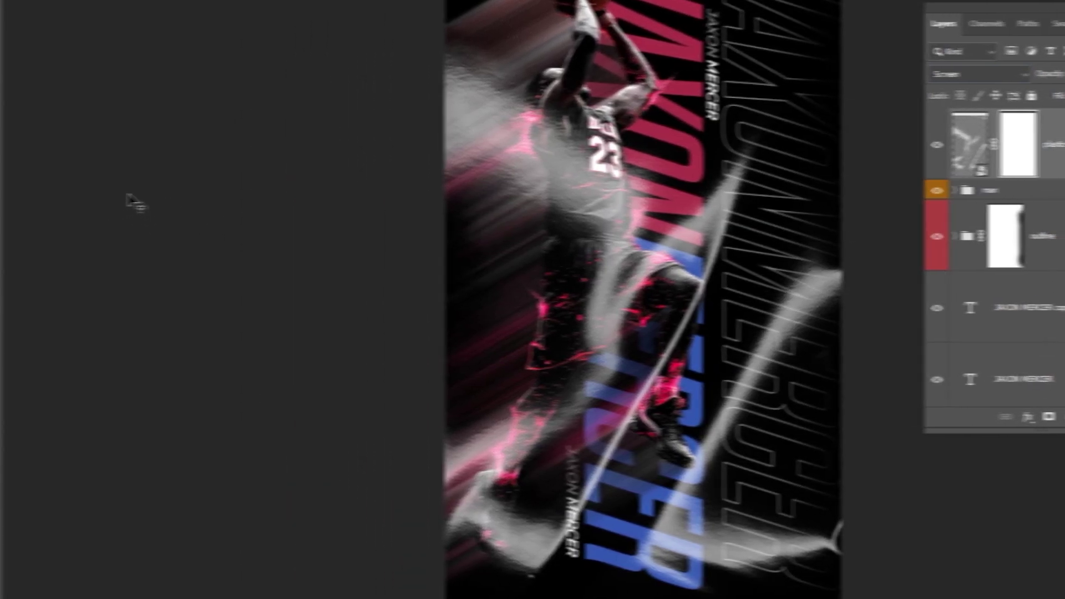
- Paint black on the plastic-texture mask over the player and blue lettering with a soft brush
key("b")
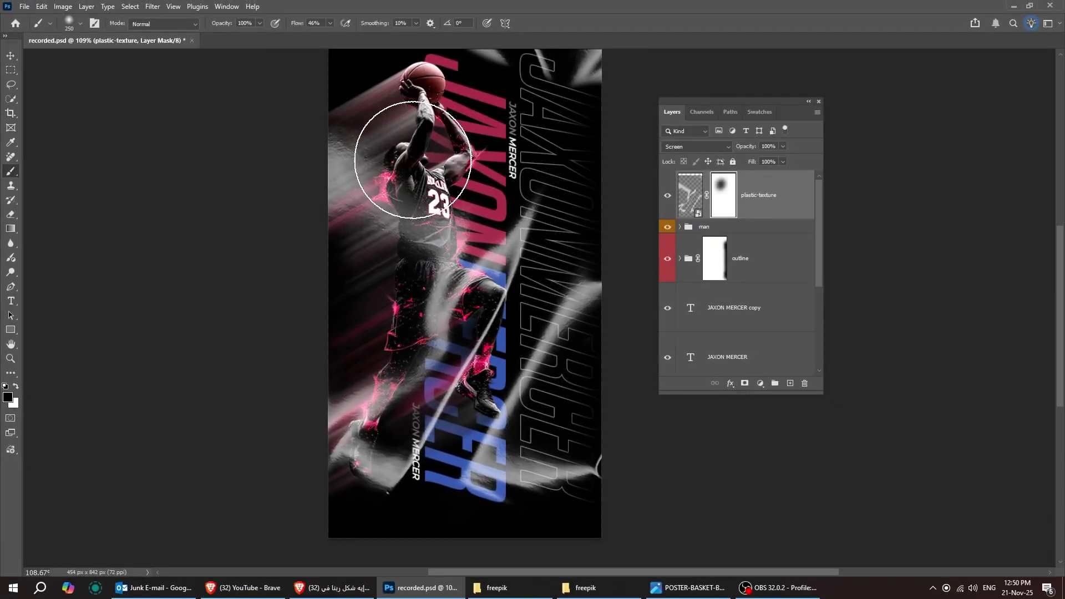
left_click_drag(552, 61, 612, 288)
mouse_move(422, 299)
left_mouse_down()
mouse_move(381, 416)
mouse_move(509, 219)
mouse_move(533, 166)
mouse_move(533, 106)
left_mouse_up()
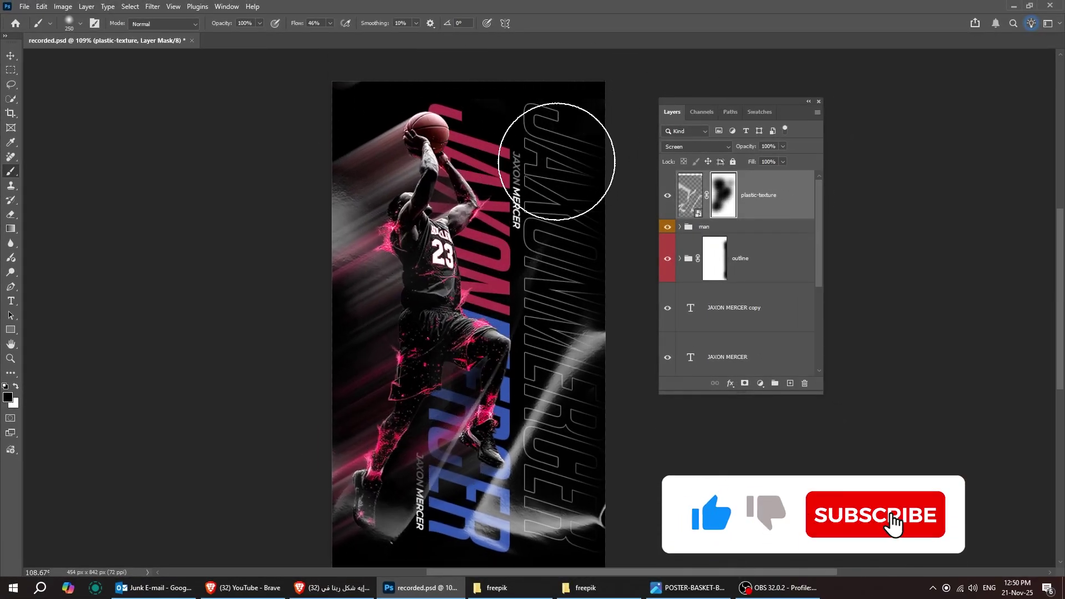
left_click_drag(547, 178, 536, 145)
mouse_move(547, 345)
left_mouse_down()
mouse_move(581, 461)
mouse_move(583, 383)
mouse_move(554, 301)
mouse_move(445, 244)
left_mouse_up()
key("bracketleft")
key("bracketleft")
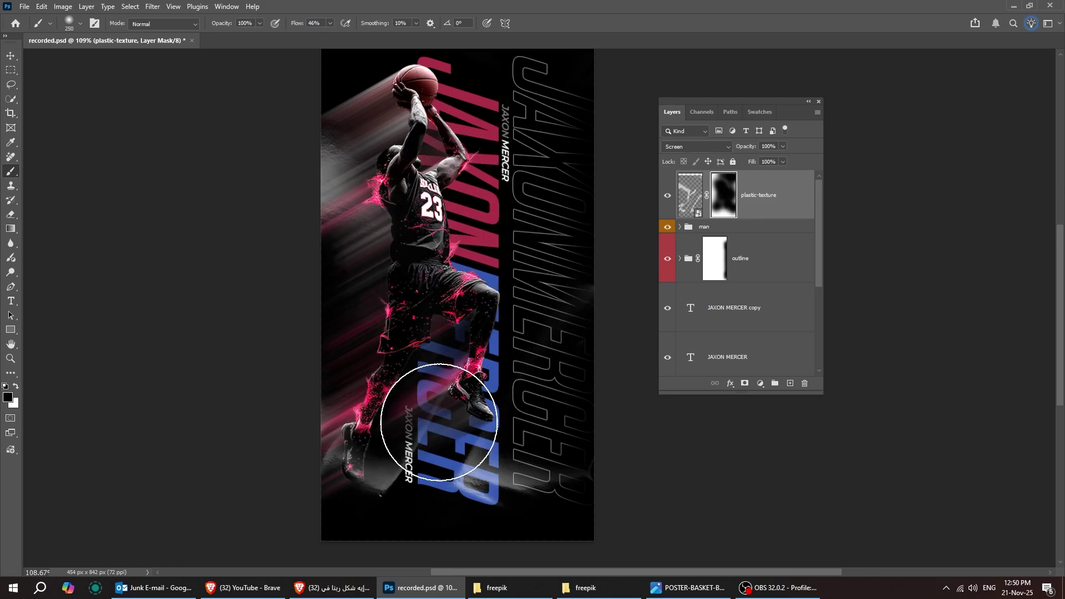
mouse_move(464, 409)
left_mouse_down()
mouse_move(442, 440)
mouse_move(409, 457)
mouse_move(455, 430)
mouse_move(388, 445)
mouse_move(316, 421)
mouse_move(381, 371)
mouse_move(328, 427)
mouse_move(341, 381)
left_mouse_up()
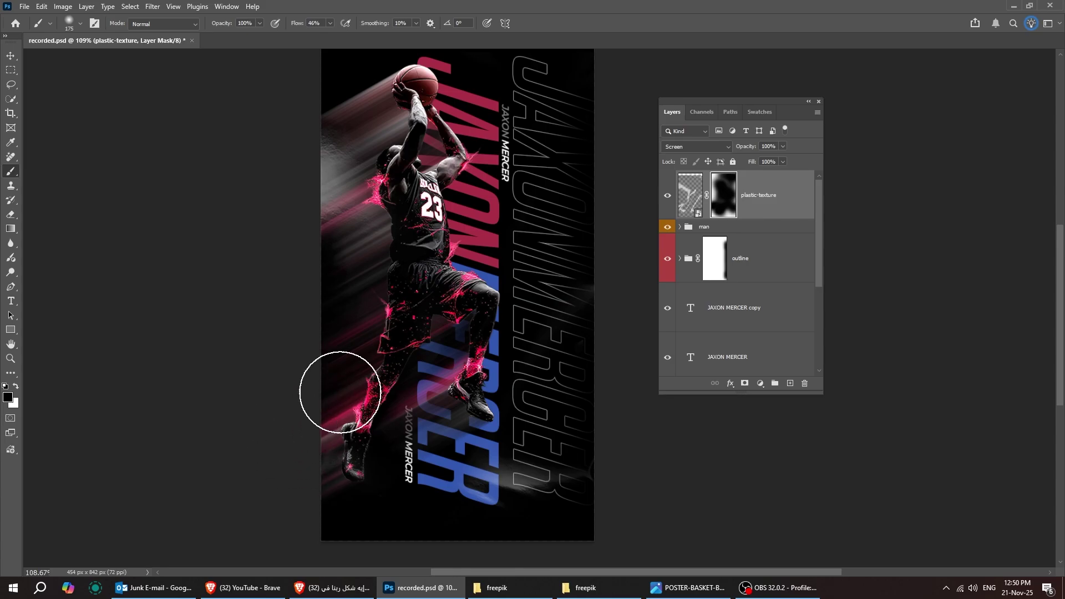
key("v")
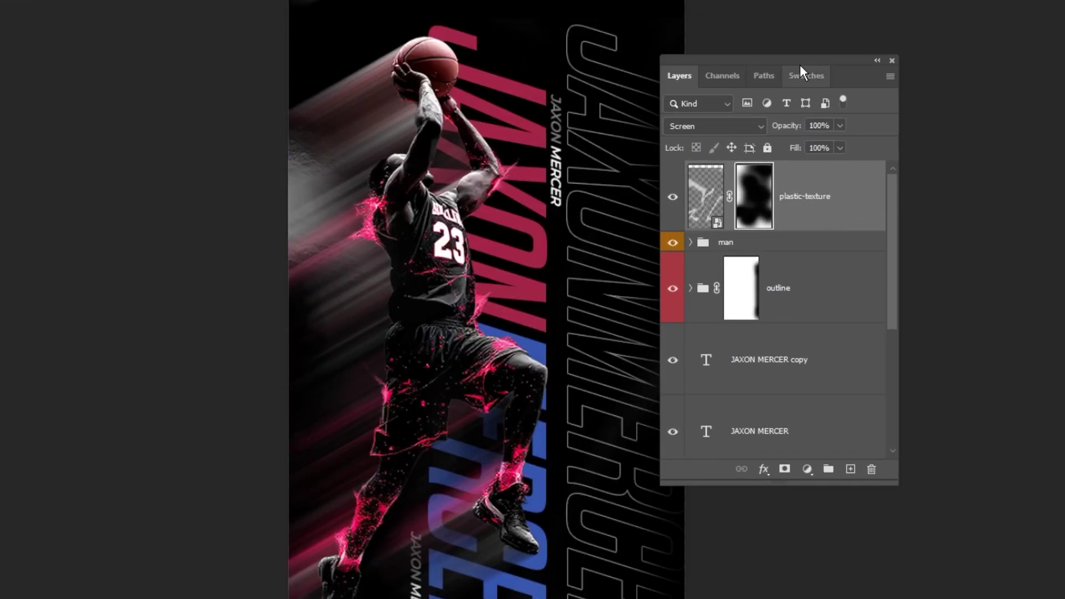
- Stamp all visible layers into a new Layer 1 and convert it to a smart object
left_click_drag(800, 64, 925, 58)
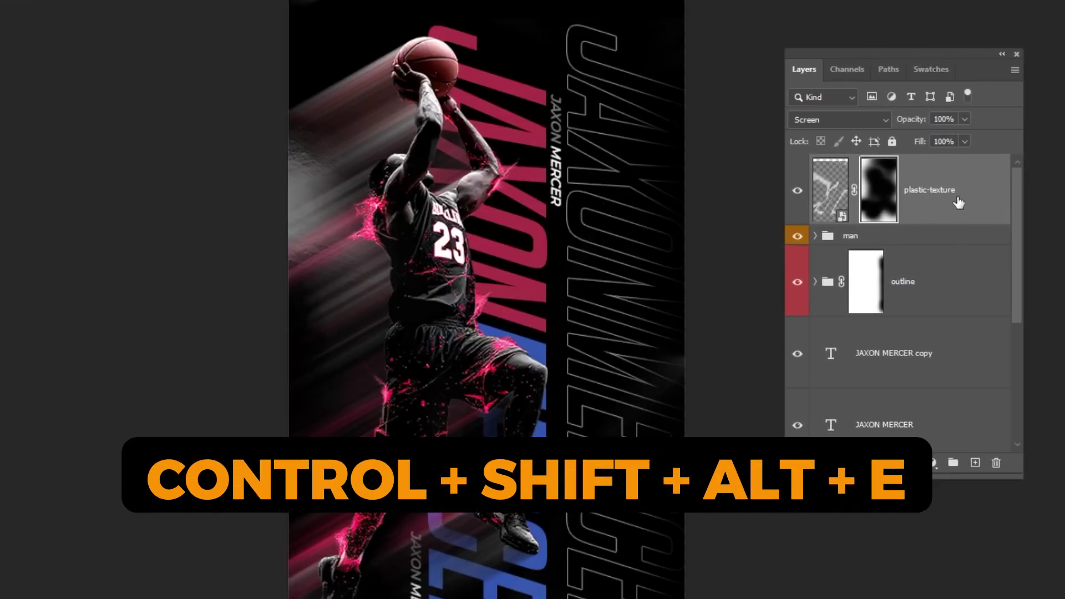
key("ctrl+shift+alt+e")
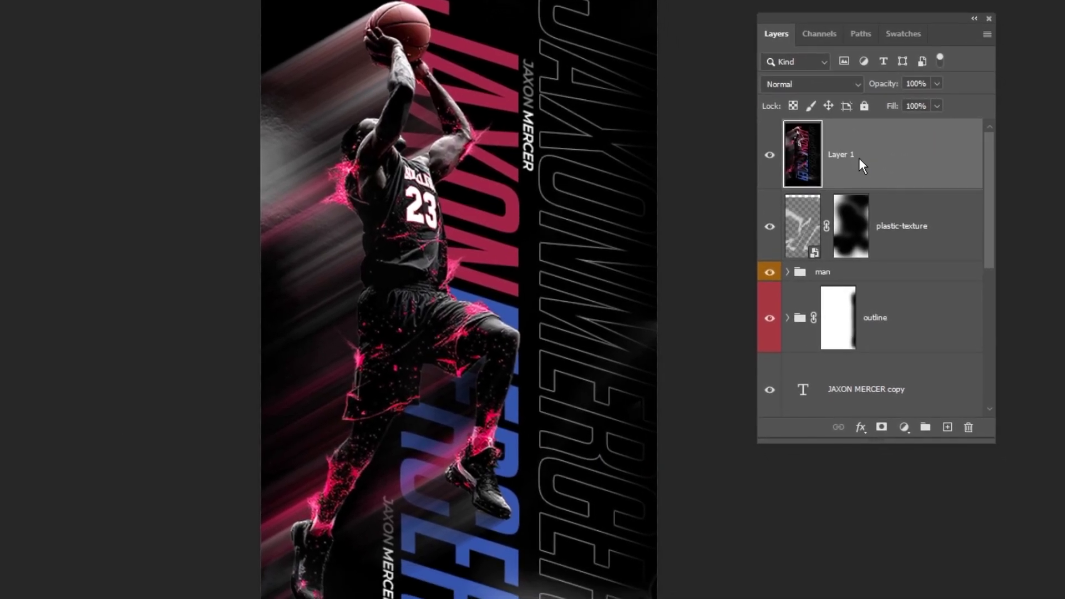
right_click(888, 194)
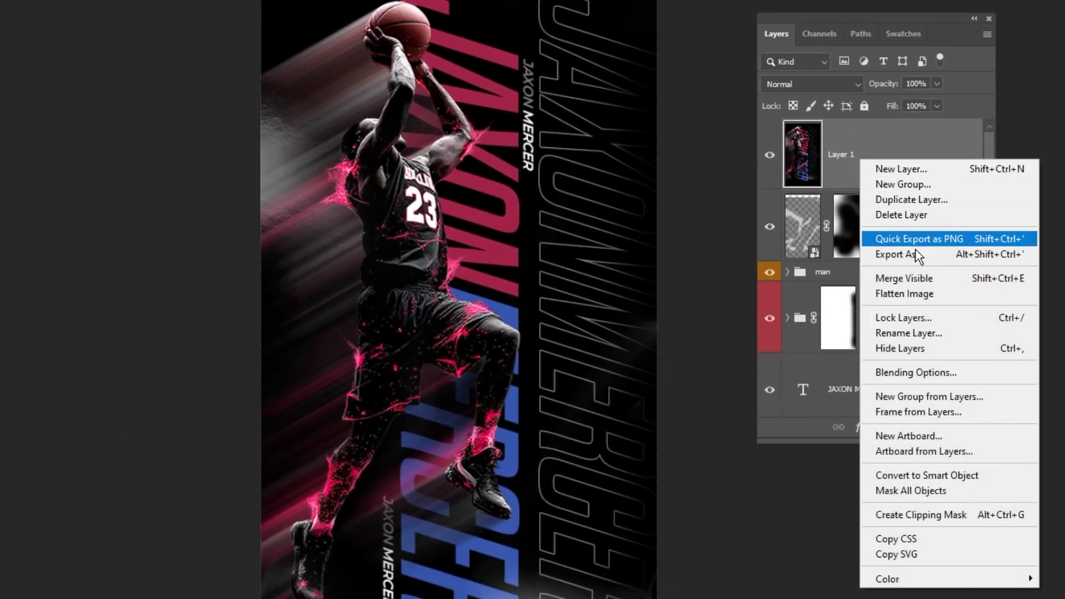
left_click(951, 474)
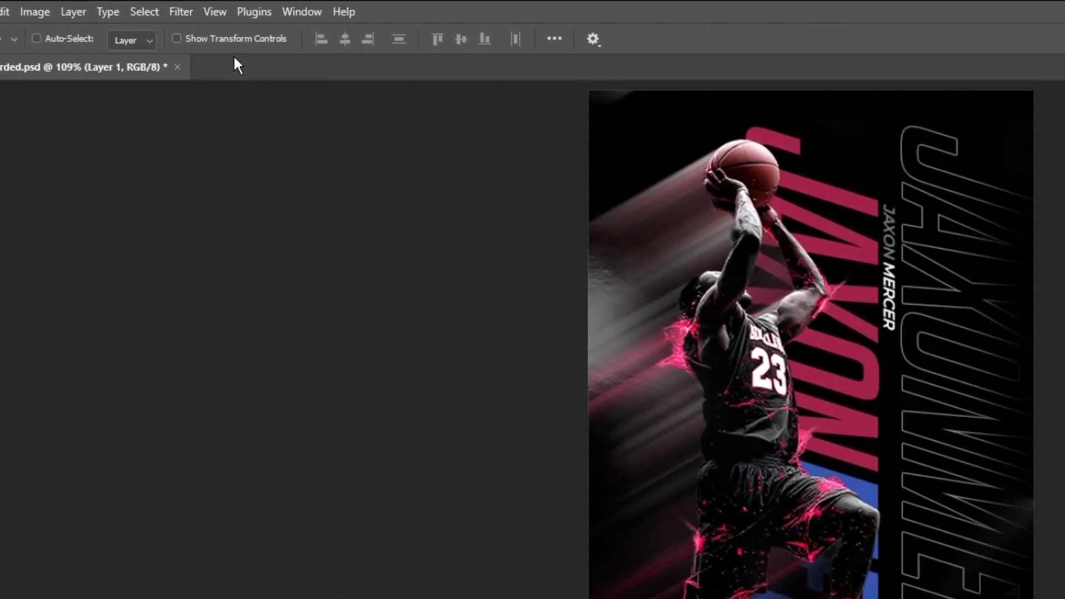
left_click(182, 11)
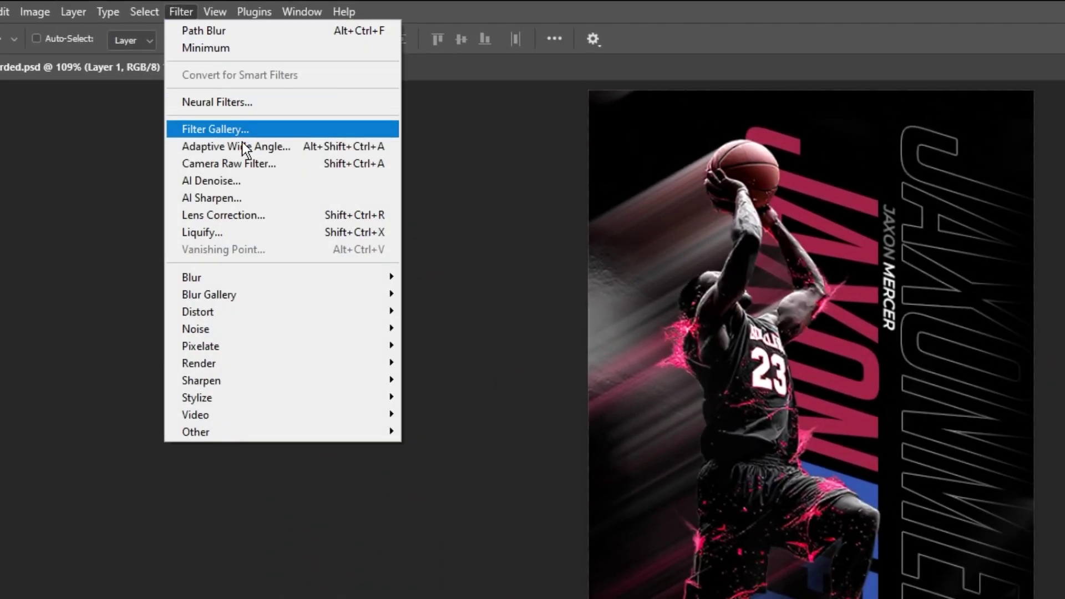
- Grade in Camera Raw: exposure +0.25, highlights +32, temperature -3, tint +15, texture +16, clarity +19
left_click(245, 164)
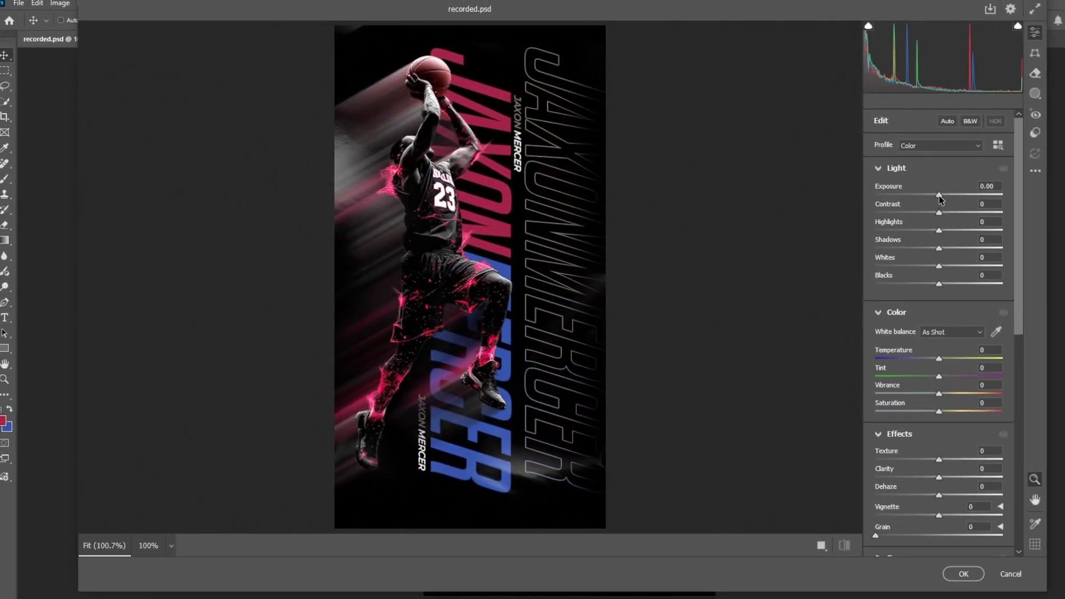
left_click_drag(940, 198, 943, 199)
mouse_move(939, 359)
left_mouse_down()
mouse_move(945, 412)
mouse_move(959, 412)
mouse_move(932, 359)
mouse_move(949, 376)
left_mouse_up()
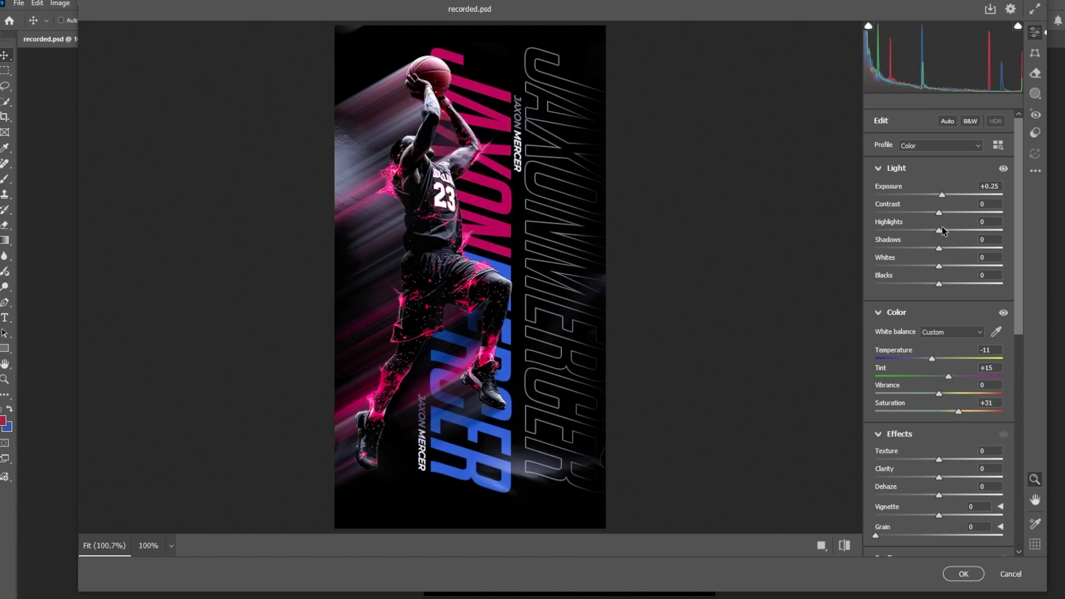
left_click_drag(940, 230, 962, 231)
left_click(936, 358)
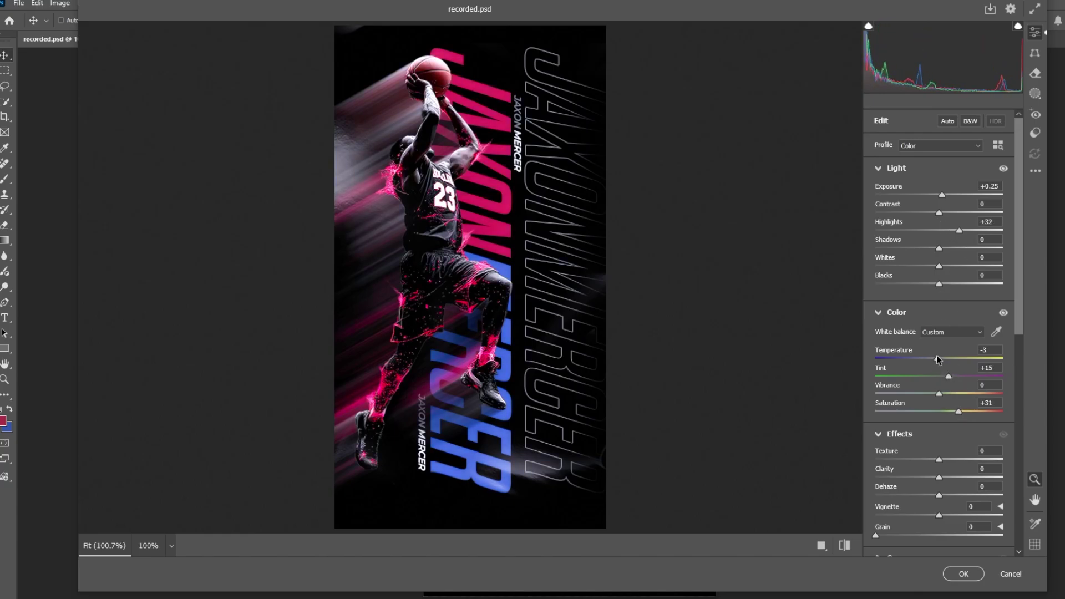
mouse_move(941, 475)
left_mouse_down()
mouse_move(958, 477)
mouse_move(943, 458)
mouse_move(950, 477)
left_mouse_up()
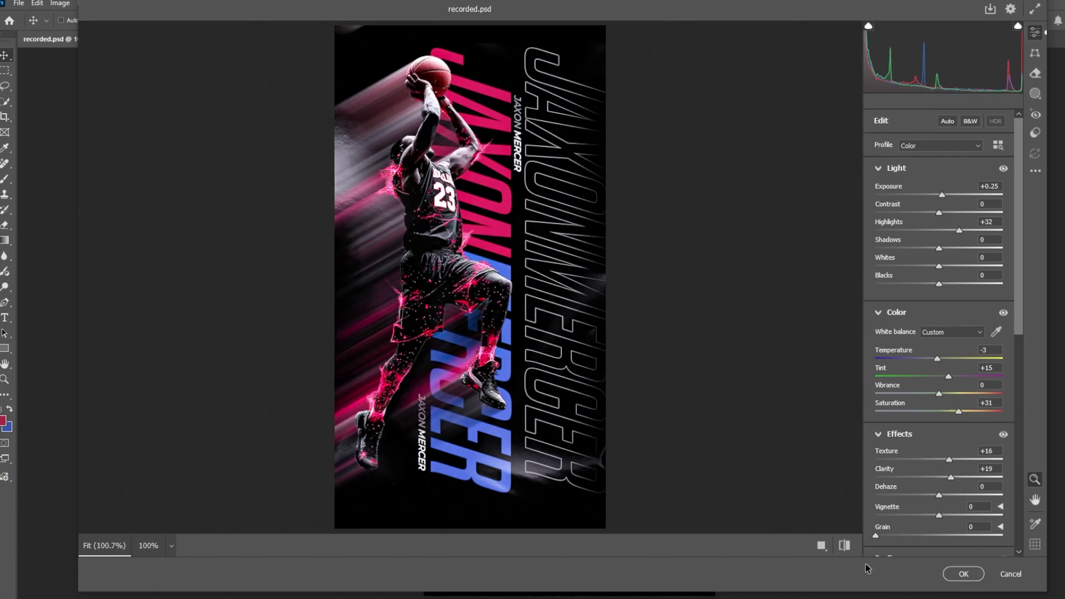
left_click(844, 546)
left_click(844, 545)
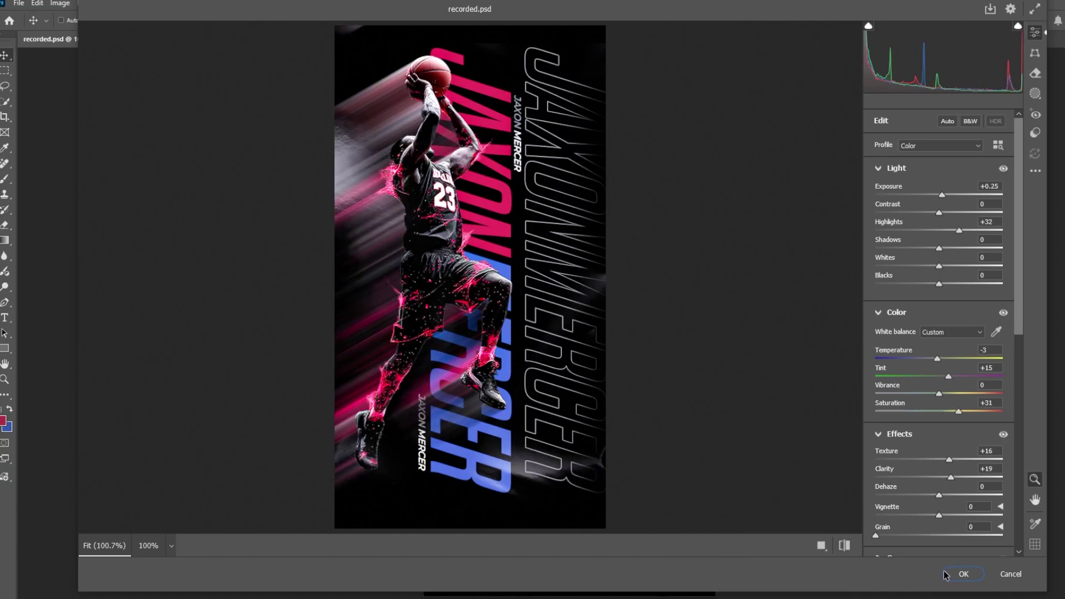